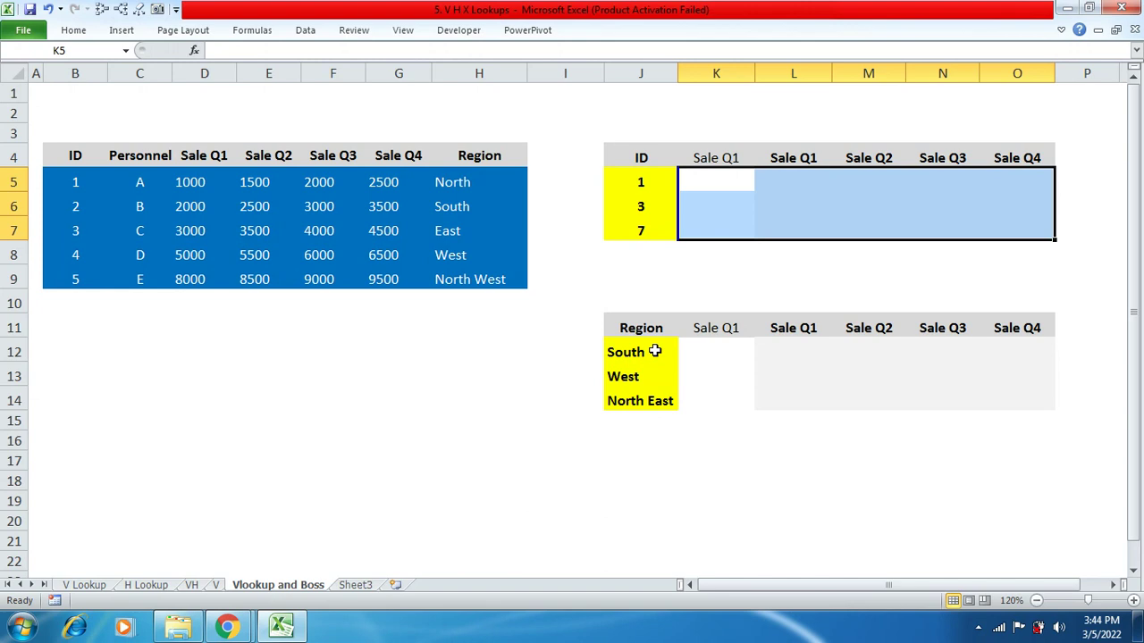
# In cell K5, begin an IFERROR formula containing a VLOOKUP that uses J5 as the lookup value.
pyautogui.click(689, 287)
pyautogui.click(712, 181)
pyautogui.click(710, 197)
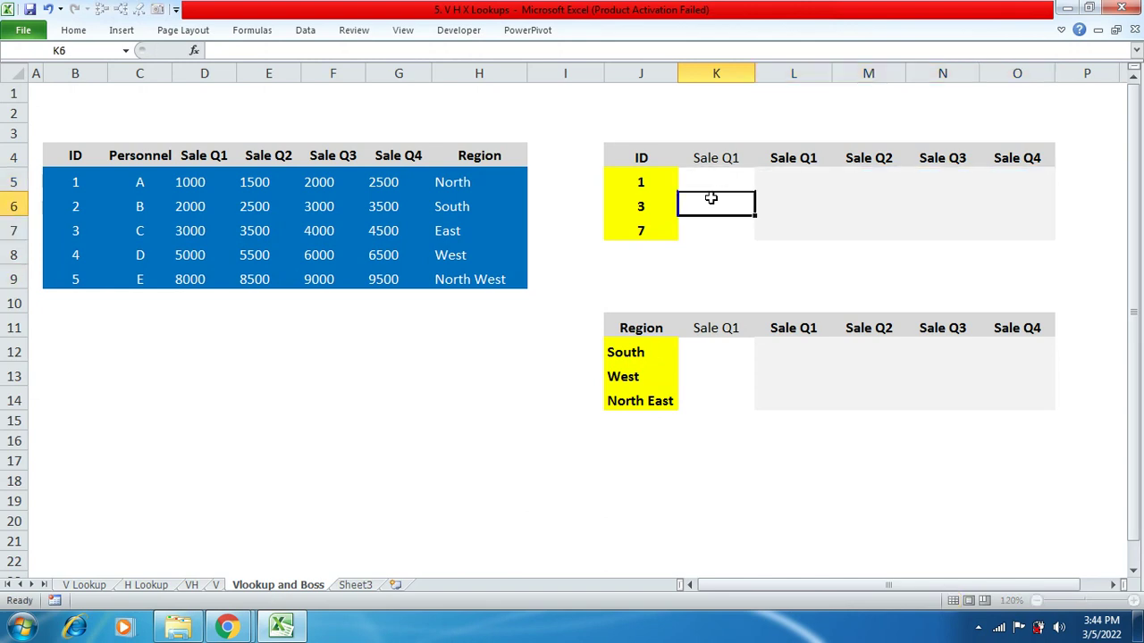
pyautogui.click(710, 180)
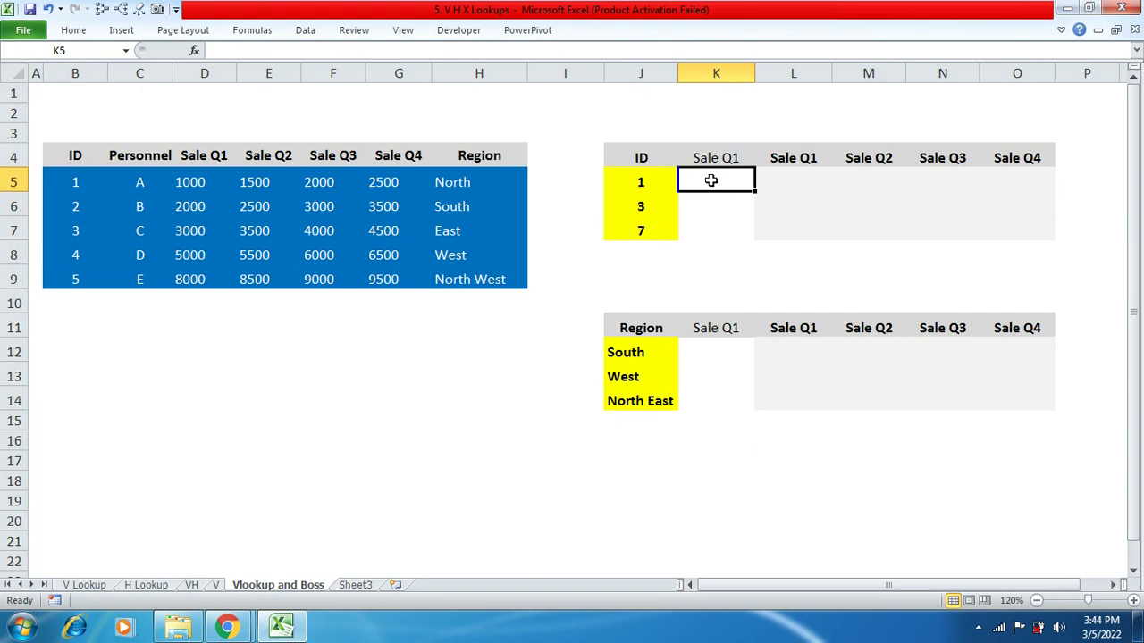
pyautogui.write('=ife')
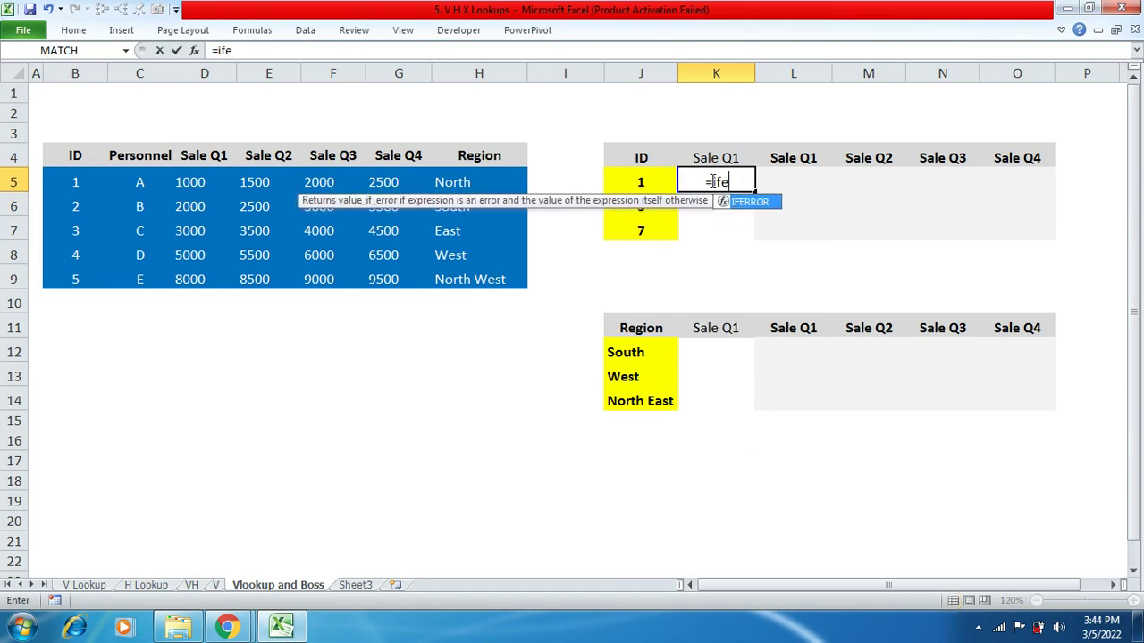
pyautogui.press('Tab')
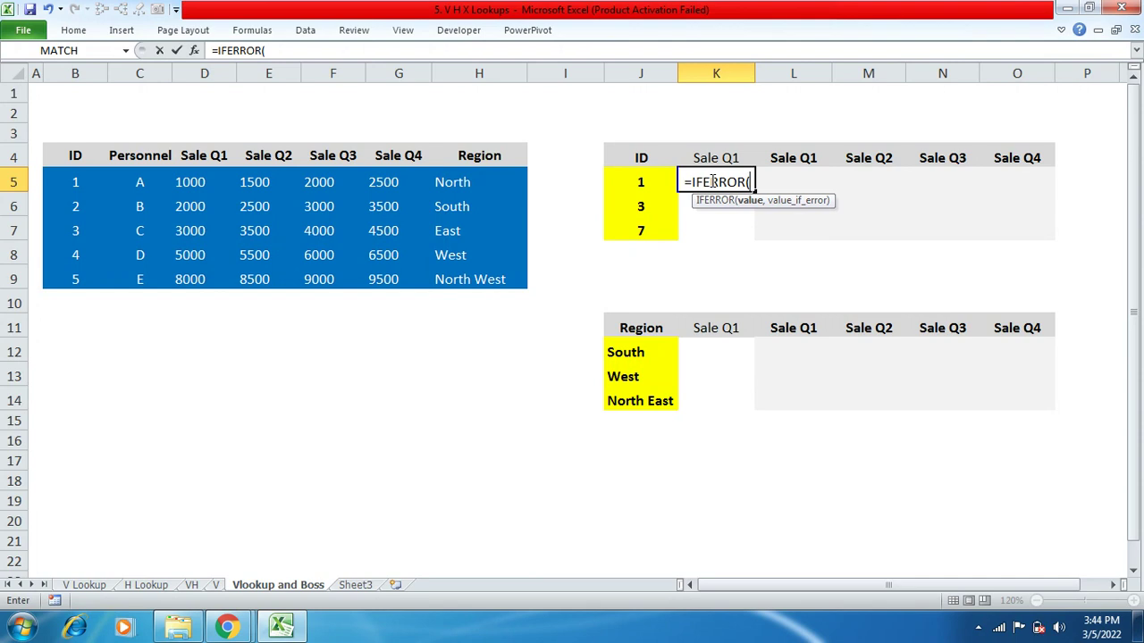
pyautogui.write('vlo')
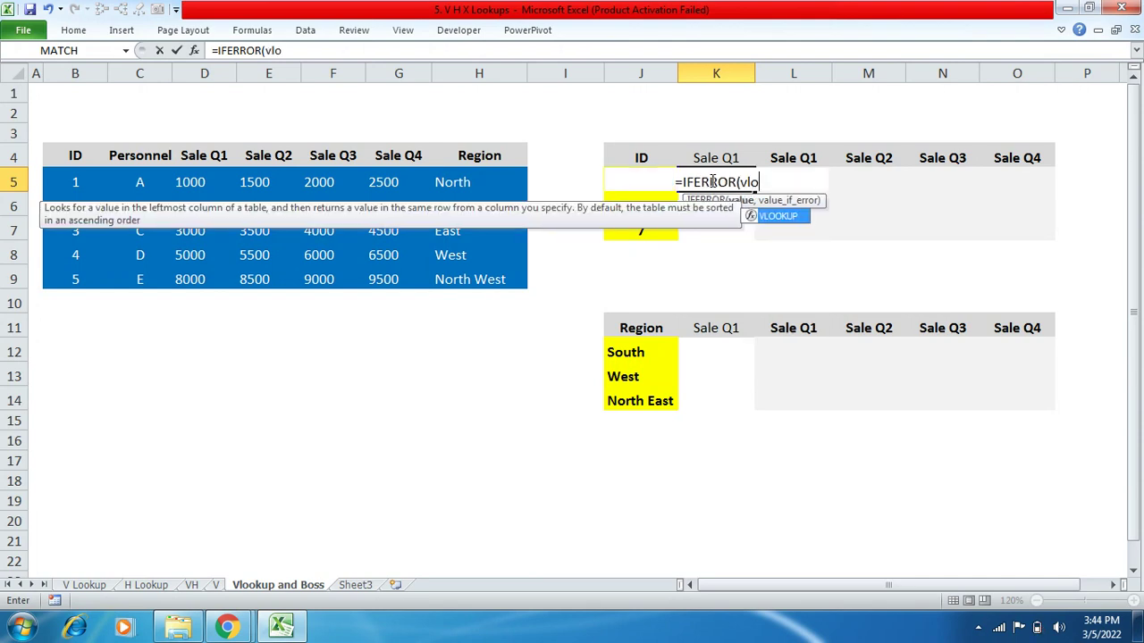
pyautogui.press('Tab')
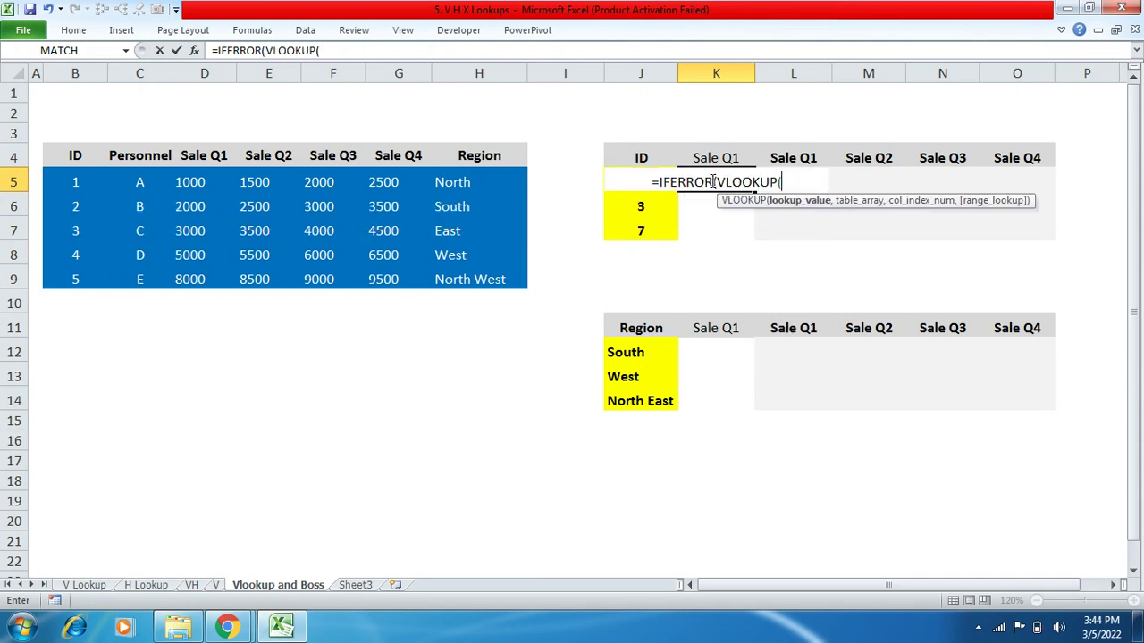
pyautogui.click(654, 207)
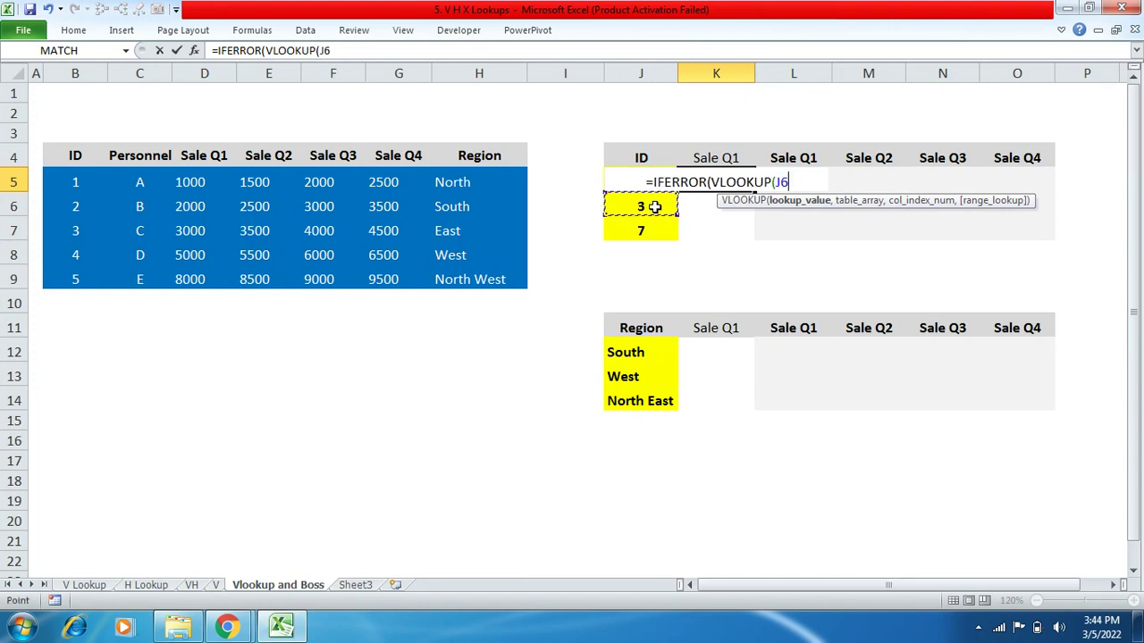
pyautogui.press('Up')
pyautogui.write(',')
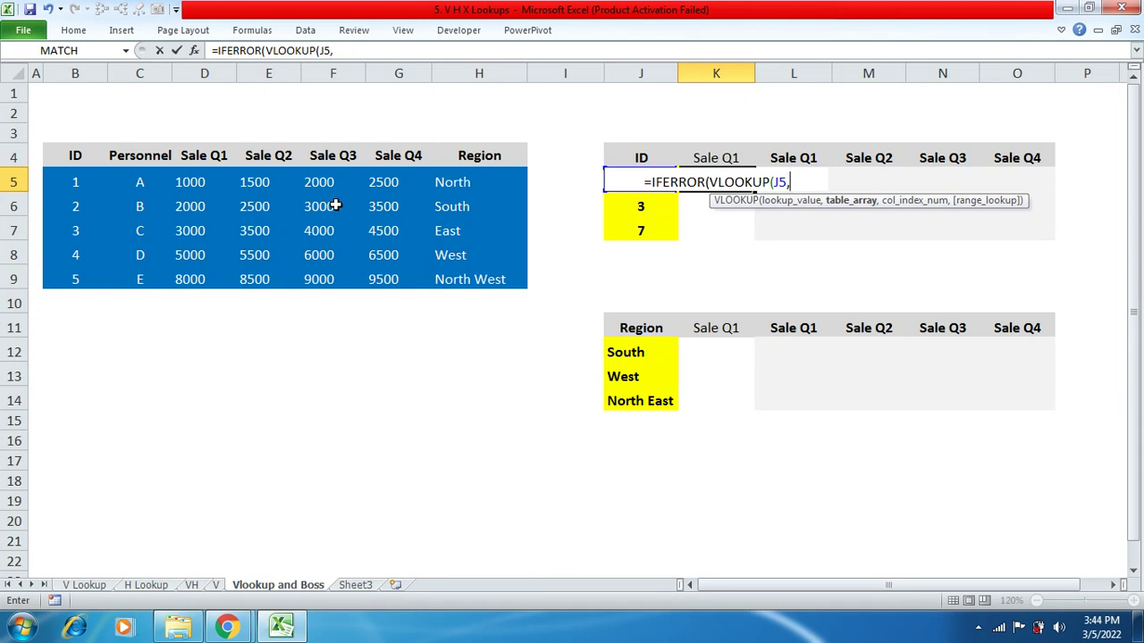
# Give the VLOOKUP in K5 the table array B4:H9, column index 3 and exact match 0.
pyautogui.moveTo(76, 155); pyautogui.dragTo(491, 280)
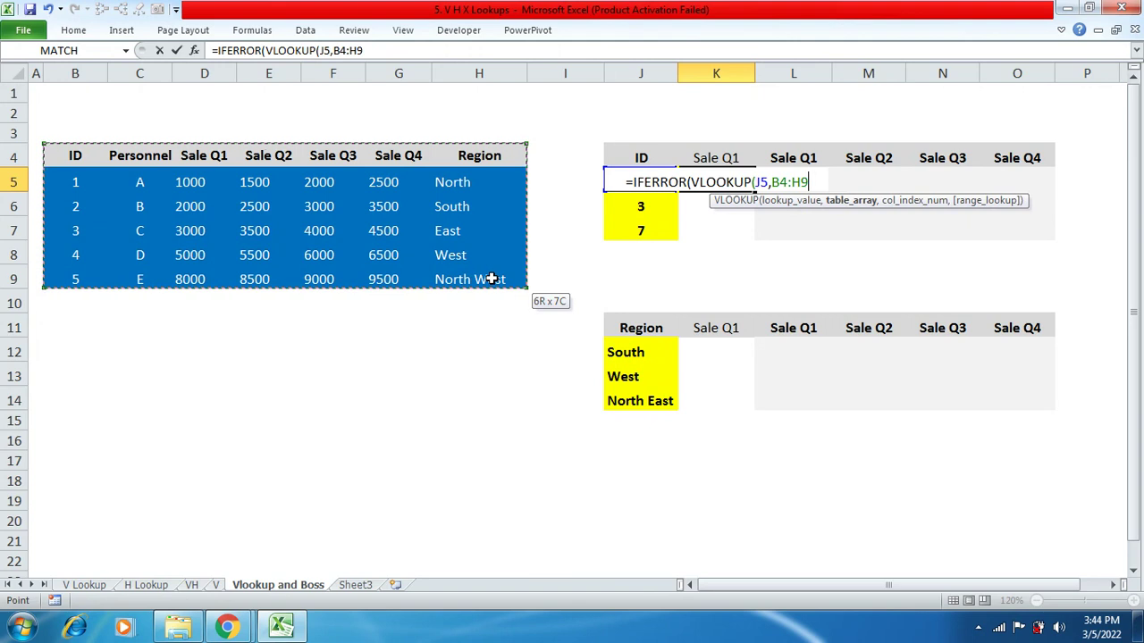
pyautogui.write(',')
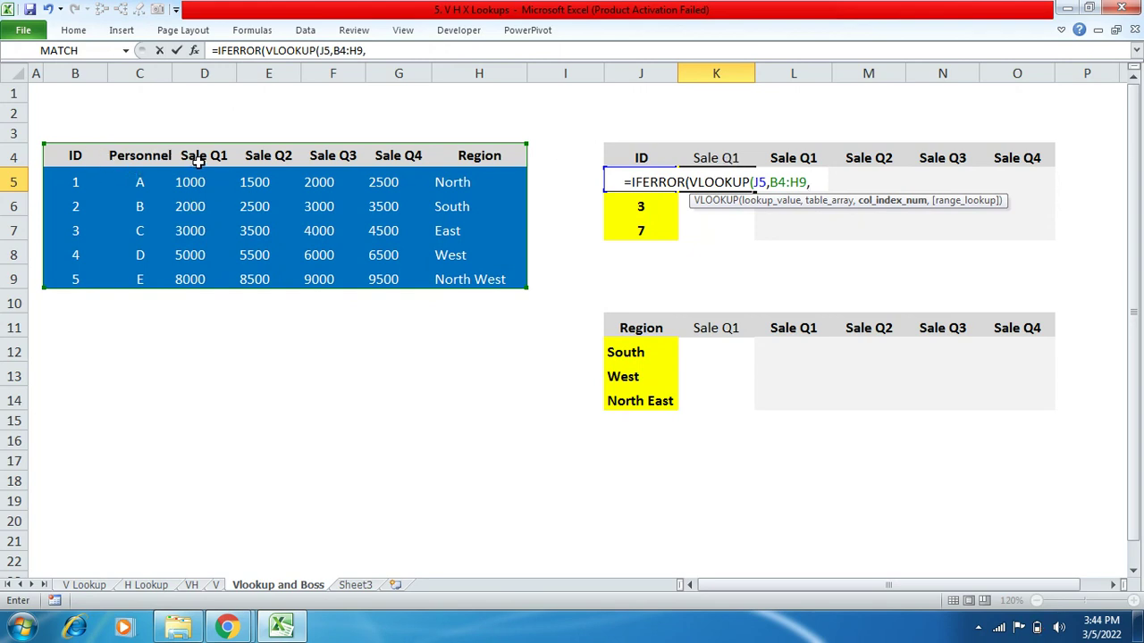
pyautogui.write('3')
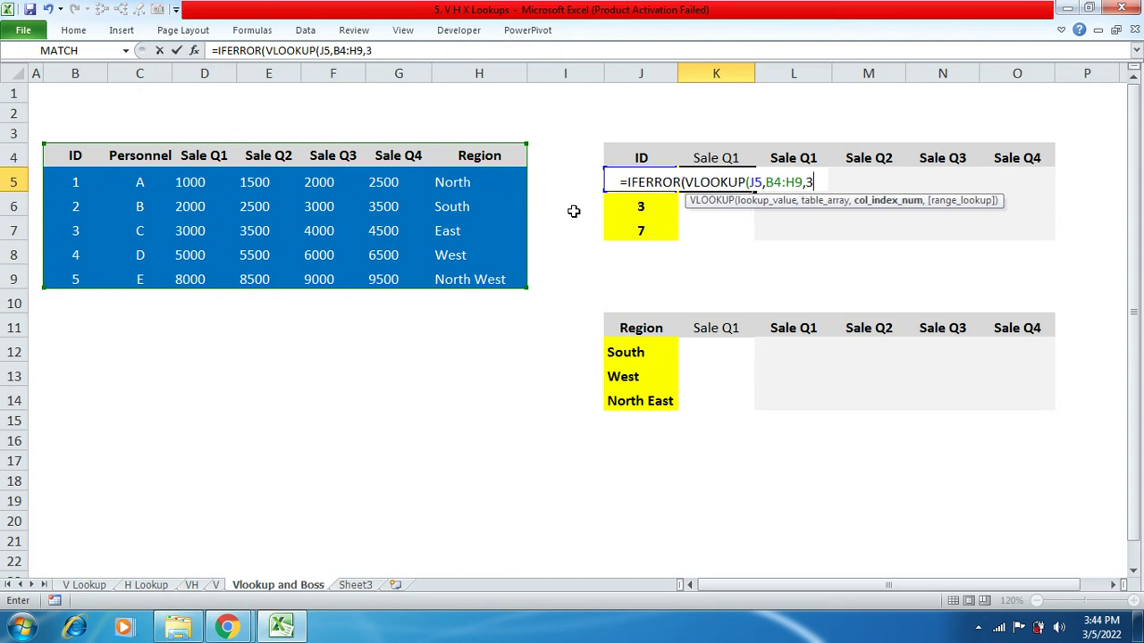
pyautogui.write(',0')
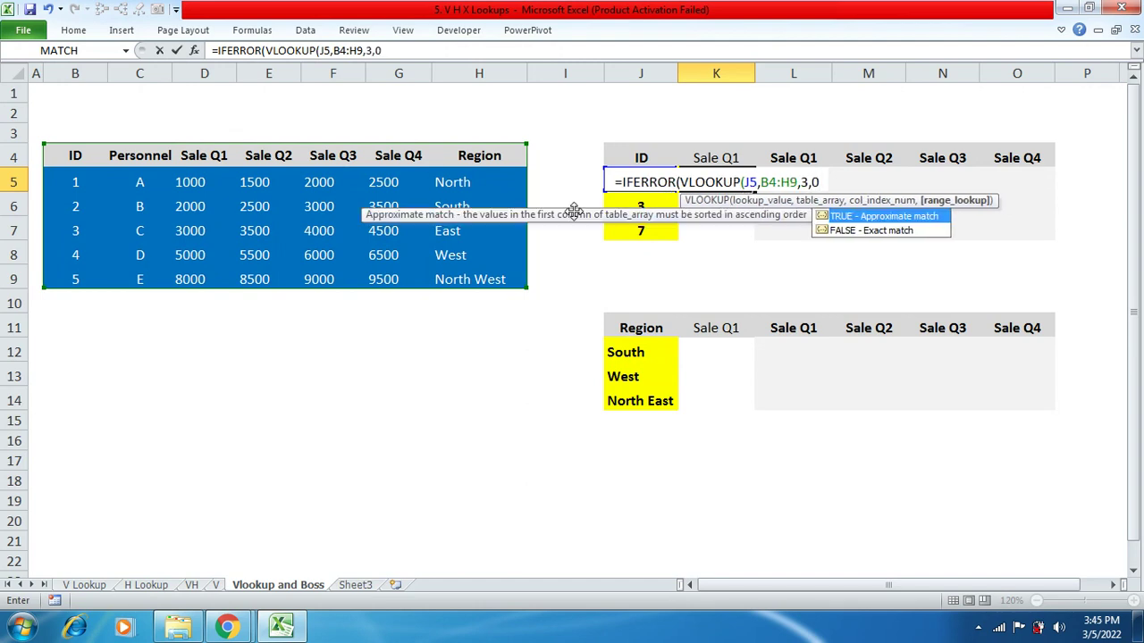
pyautogui.write(')')
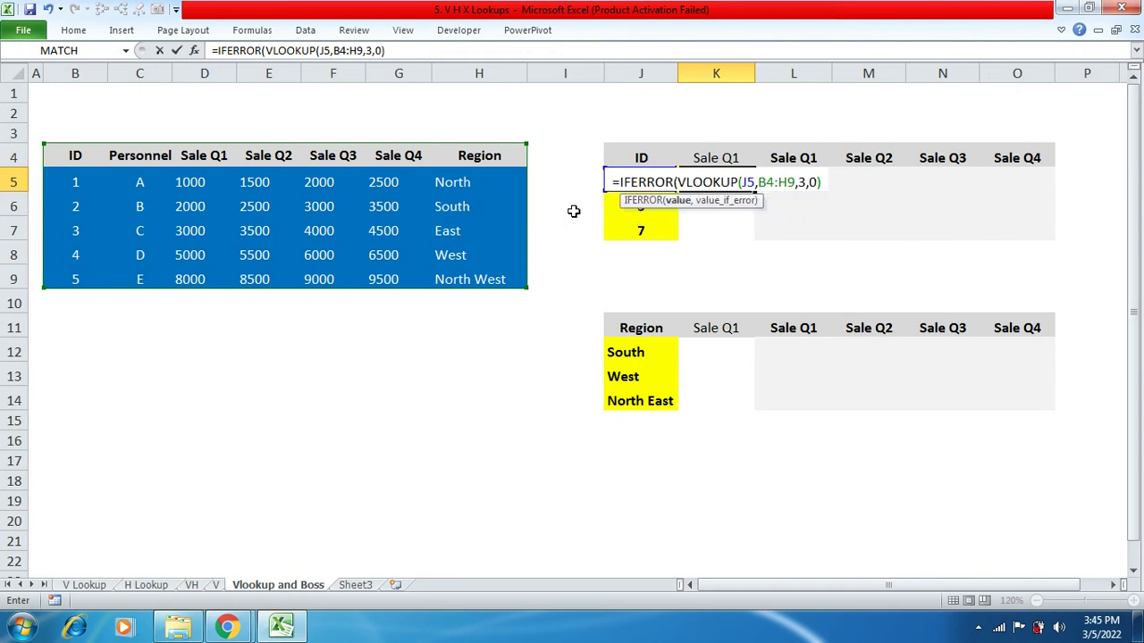
# Complete the IFERROR formula in K5 with "Not Found" as the value if error.
pyautogui.write(',"Not Found"')
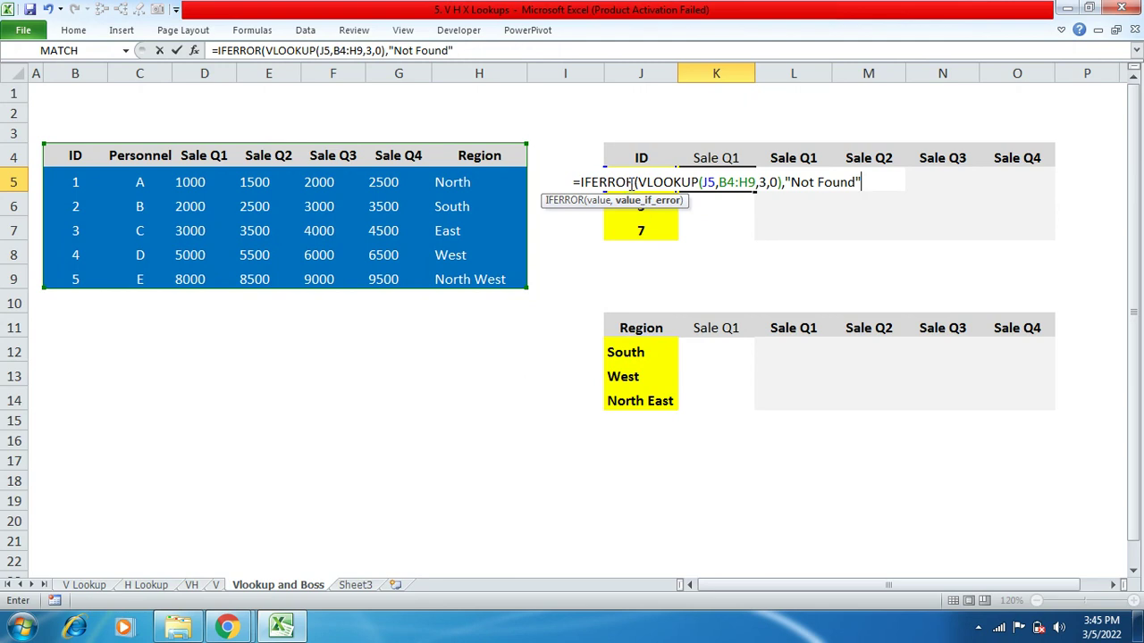
pyautogui.moveTo(634, 182); pyautogui.dragTo(582, 182)
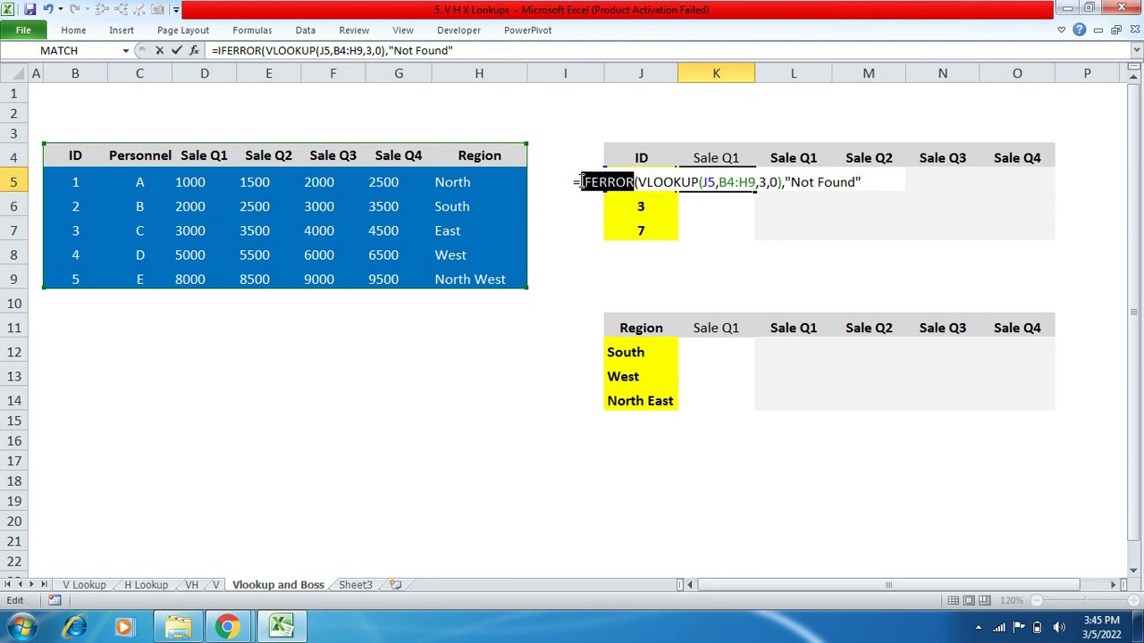
pyautogui.click(863, 183)
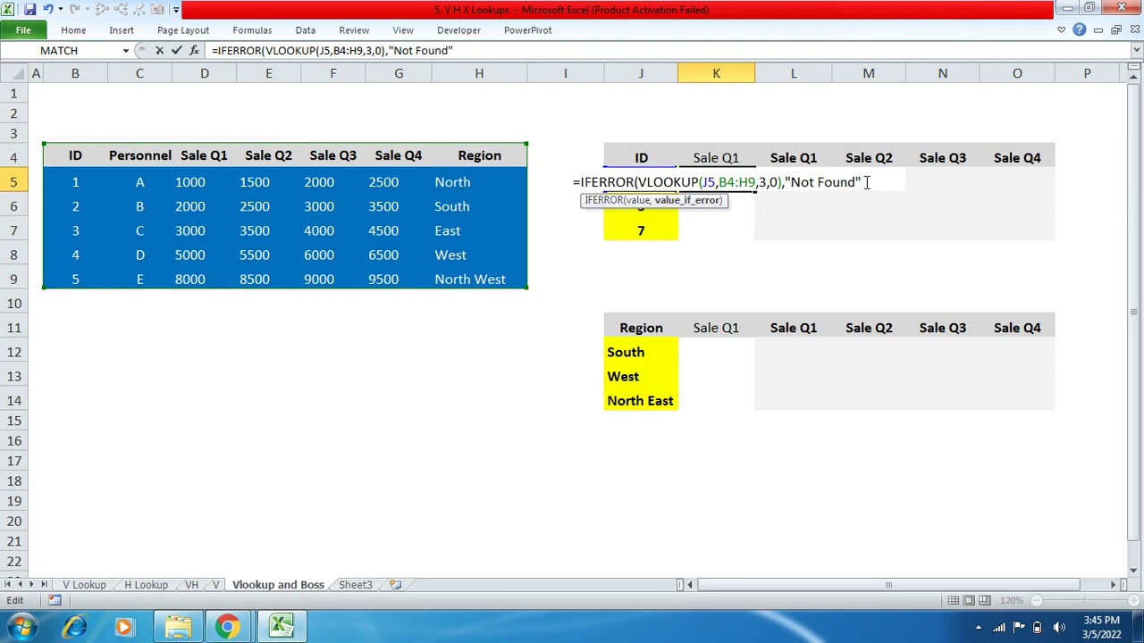
pyautogui.press('Return')
pyautogui.press('Return')
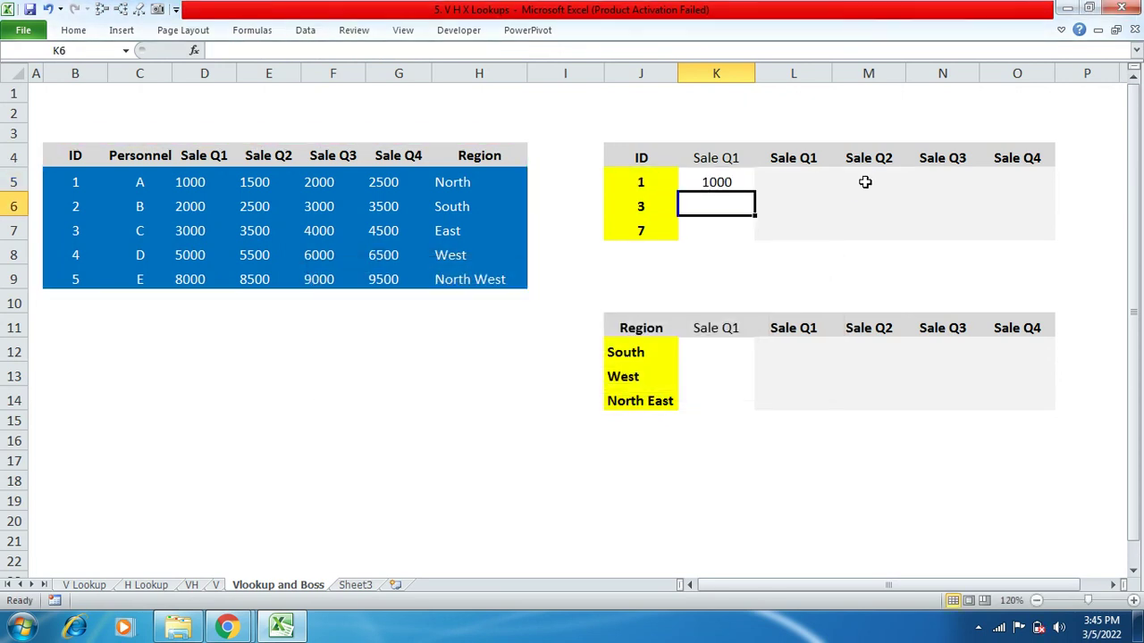
# Fill the K5 lookup formula down through K7.
pyautogui.click(740, 184)
pyautogui.moveTo(755, 190); pyautogui.dragTo(743, 234)
pyautogui.click(742, 234)
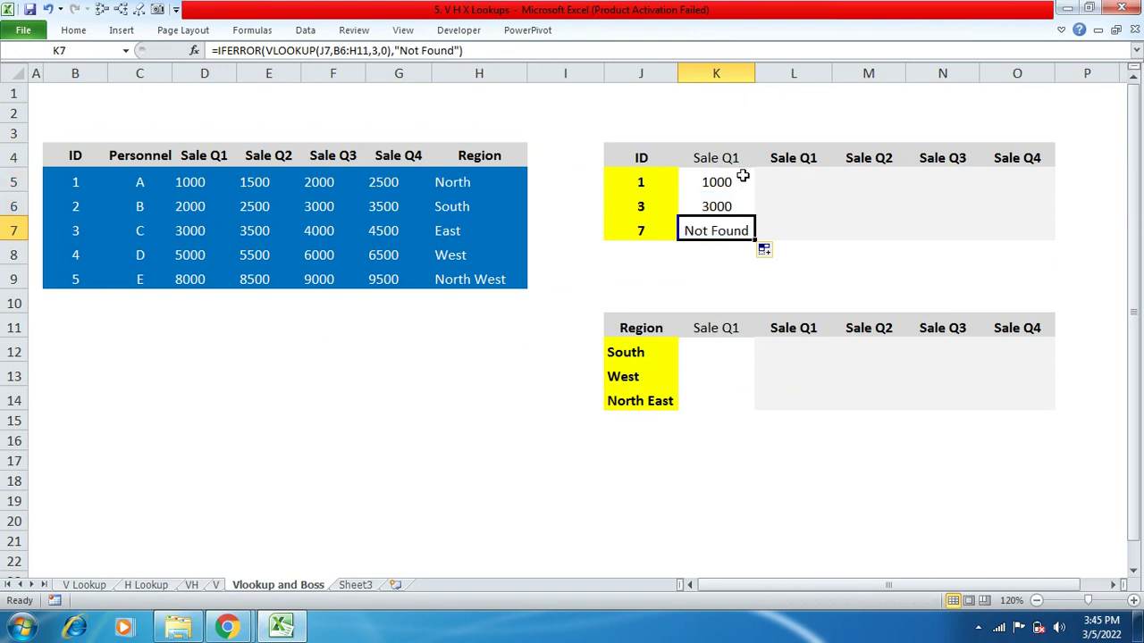
# Copy the formula text of K5 into L5 so that its references stay J5 and B4:H9.
pyautogui.moveTo(777, 184); pyautogui.dragTo(993, 228)
pyautogui.click(777, 184)
pyautogui.moveTo(776, 184); pyautogui.dragTo(993, 223)
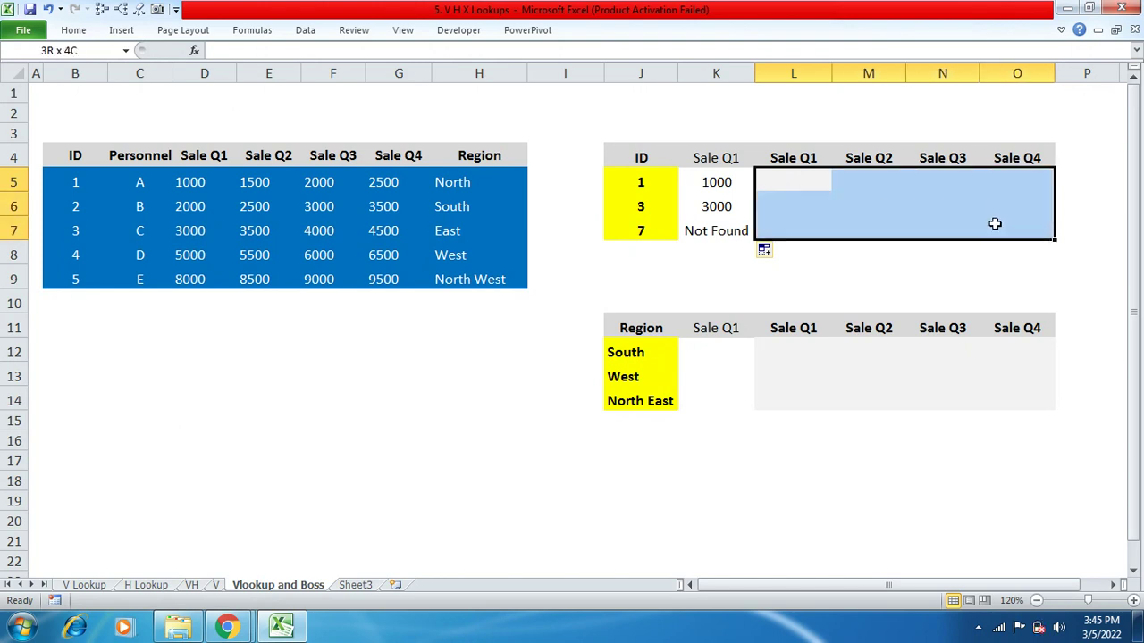
pyautogui.click(715, 181)
pyautogui.moveTo(457, 50); pyautogui.dragTo(179, 56)
pyautogui.press('Return')
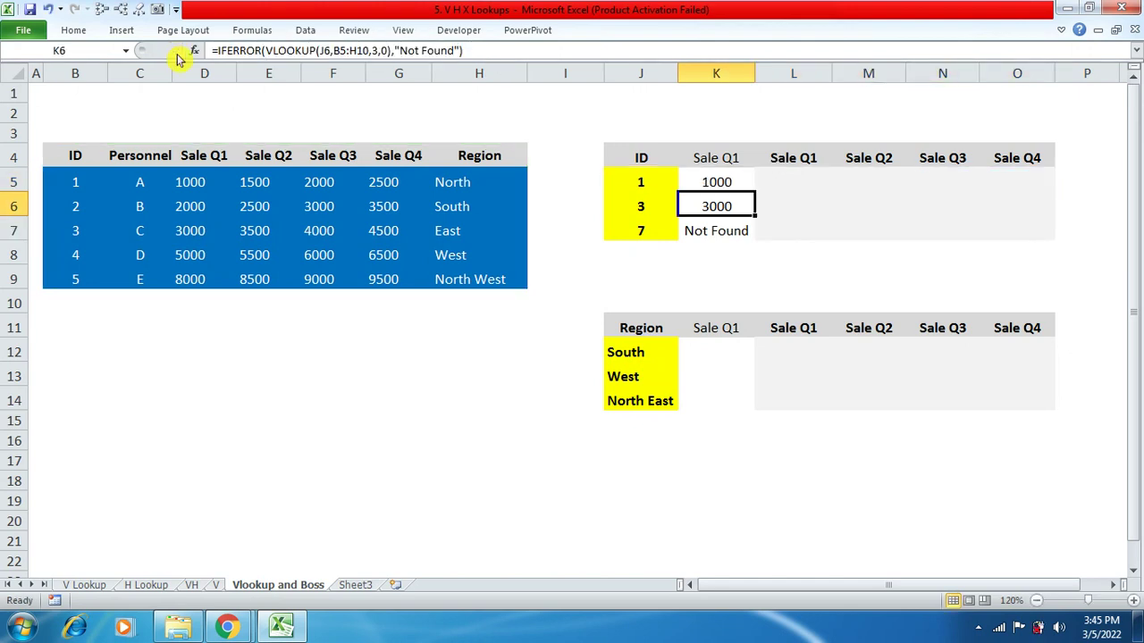
pyautogui.click(786, 180)
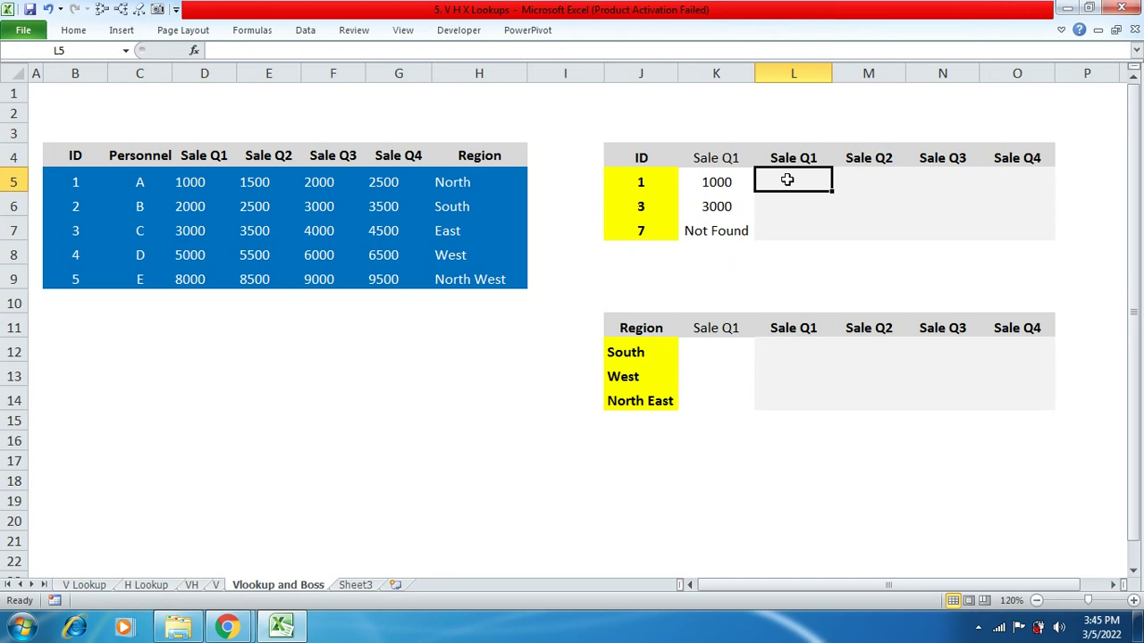
pyautogui.hotkey('ctrl', 'v')
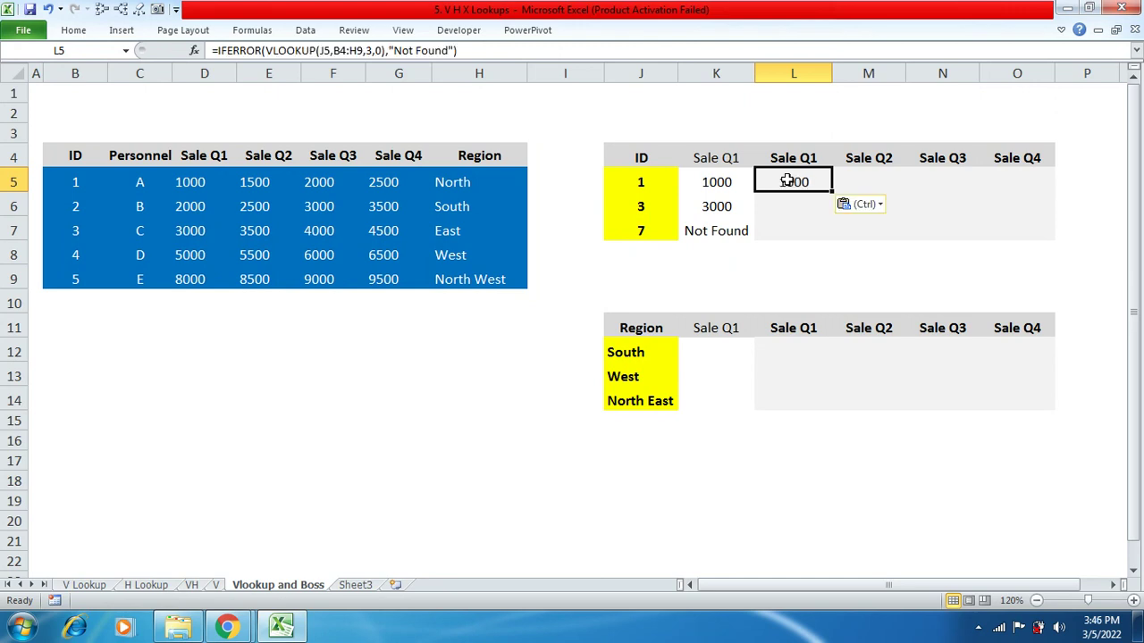
# Fill the L5 formula across the range L5:O7, and clear the formulas in M5:O7.
pyautogui.moveTo(832, 192); pyautogui.dragTo(1026, 227)
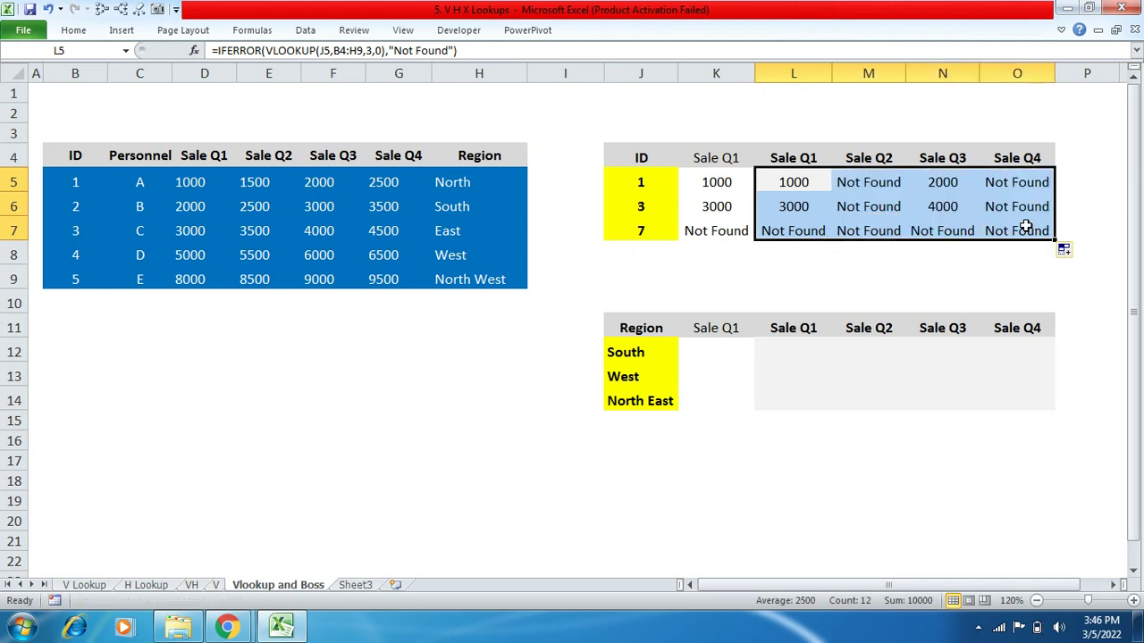
pyautogui.click(885, 182)
pyautogui.moveTo(879, 181); pyautogui.dragTo(1013, 219)
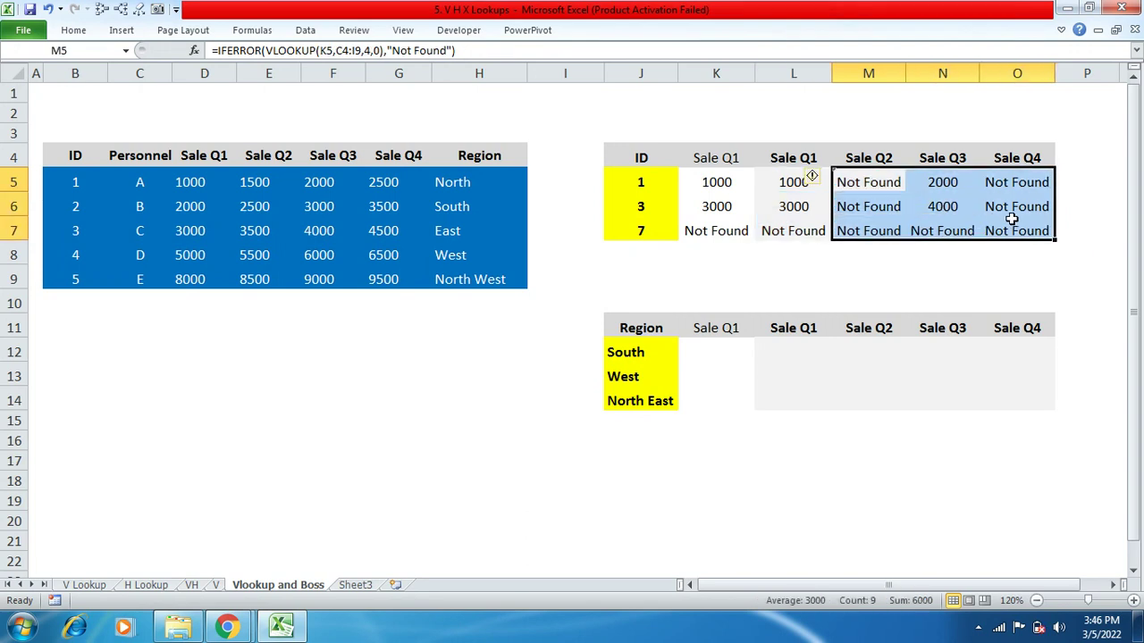
pyautogui.press('Delete')
# In L5's formula, replace the VLOOKUP column index 3 with a COLUMNS function over B4:D4.
pyautogui.click(794, 183)
pyautogui.click(371, 51)
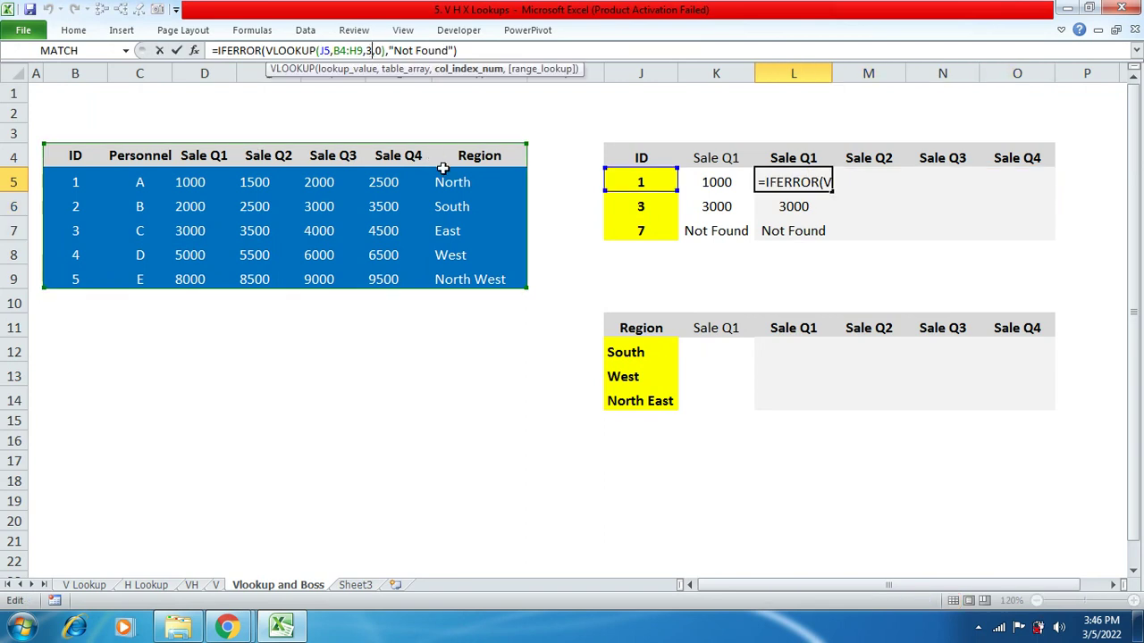
pyautogui.press('BackSpace')
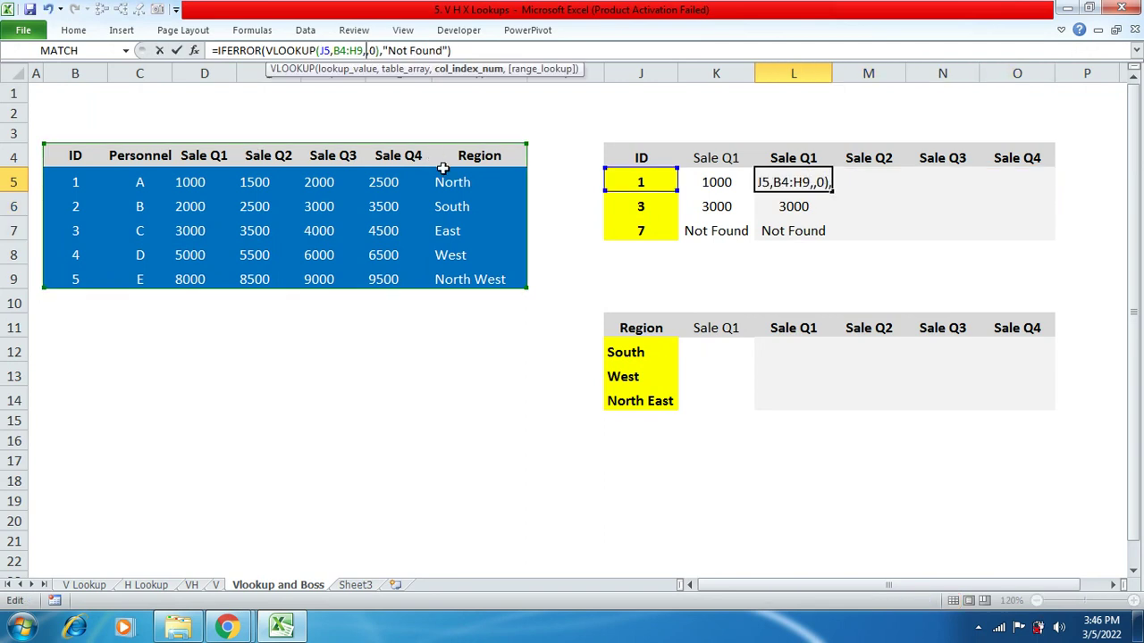
pyautogui.write('colum')
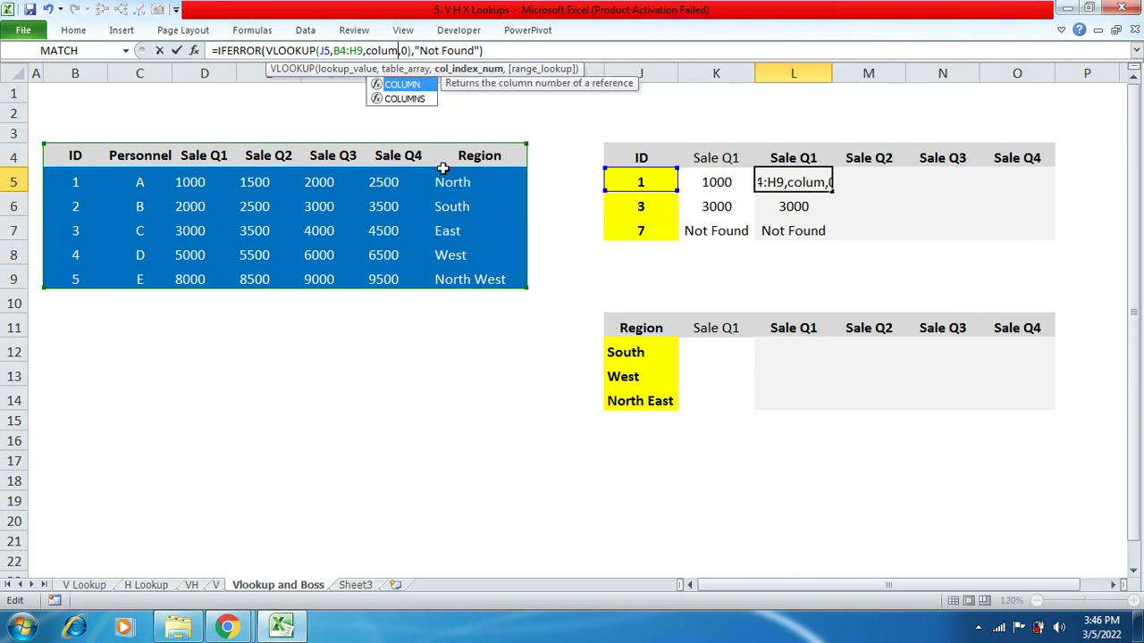
pyautogui.press('Down')
pyautogui.press('Tab')
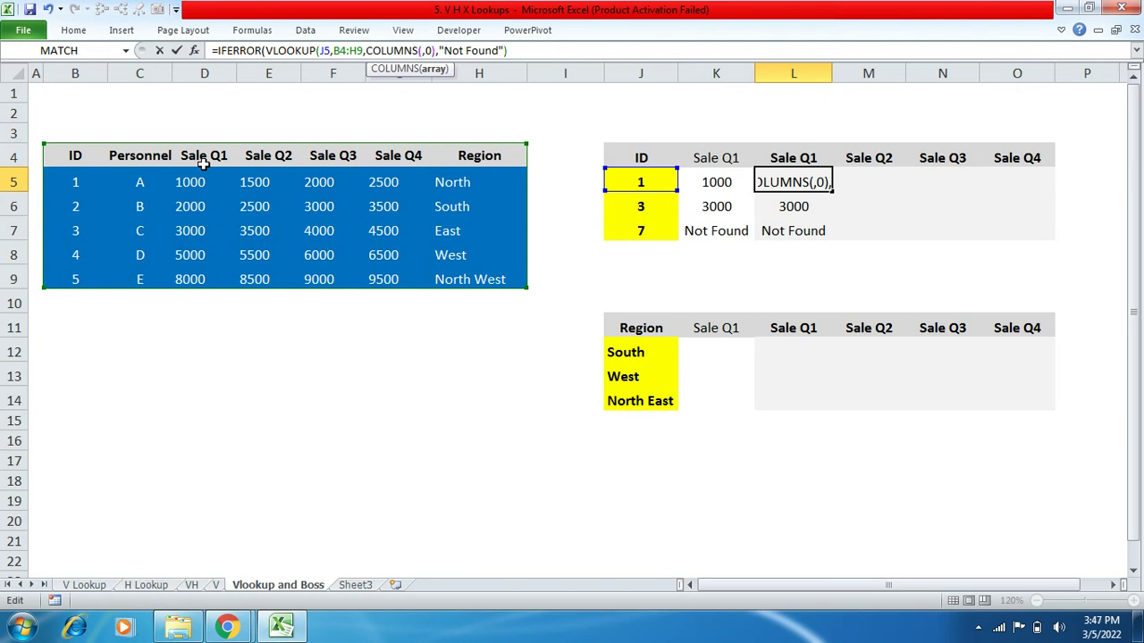
pyautogui.click(89, 157)
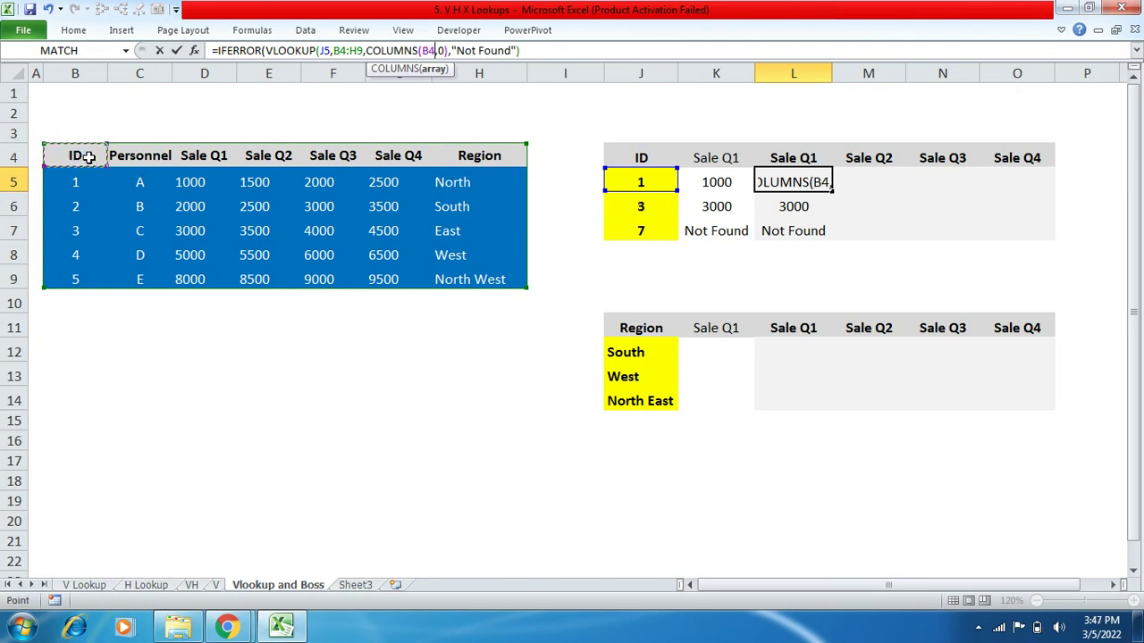
pyautogui.moveTo(97, 156); pyautogui.dragTo(195, 159)
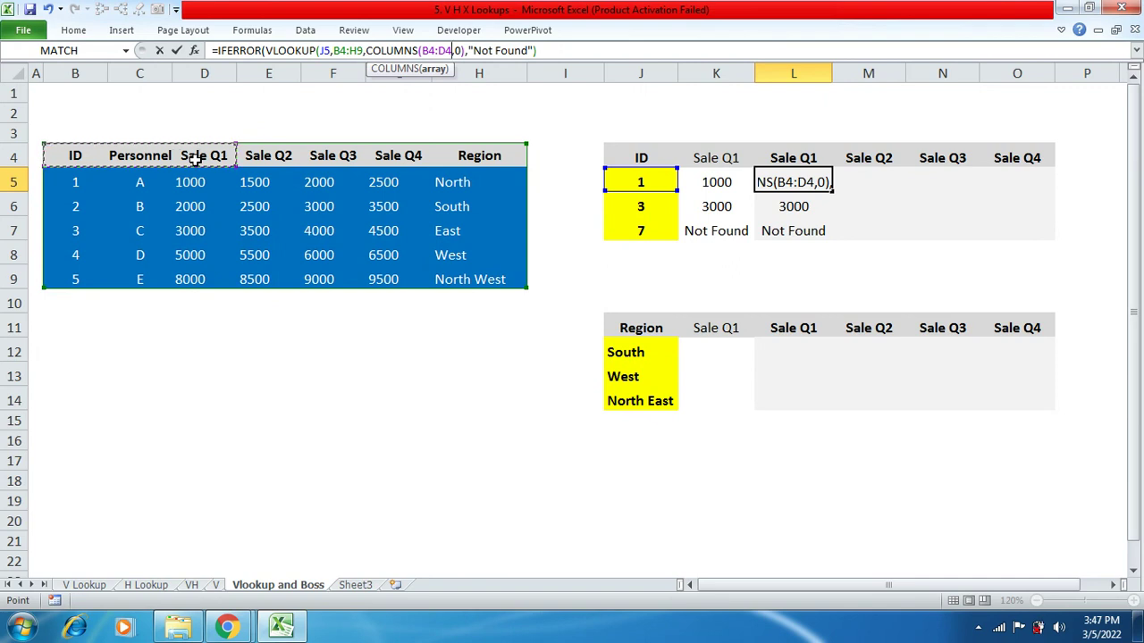
# In L5's formula, anchor the lookup value as $J5 and the table array as $B$4:$H$9.
pyautogui.click(323, 50)
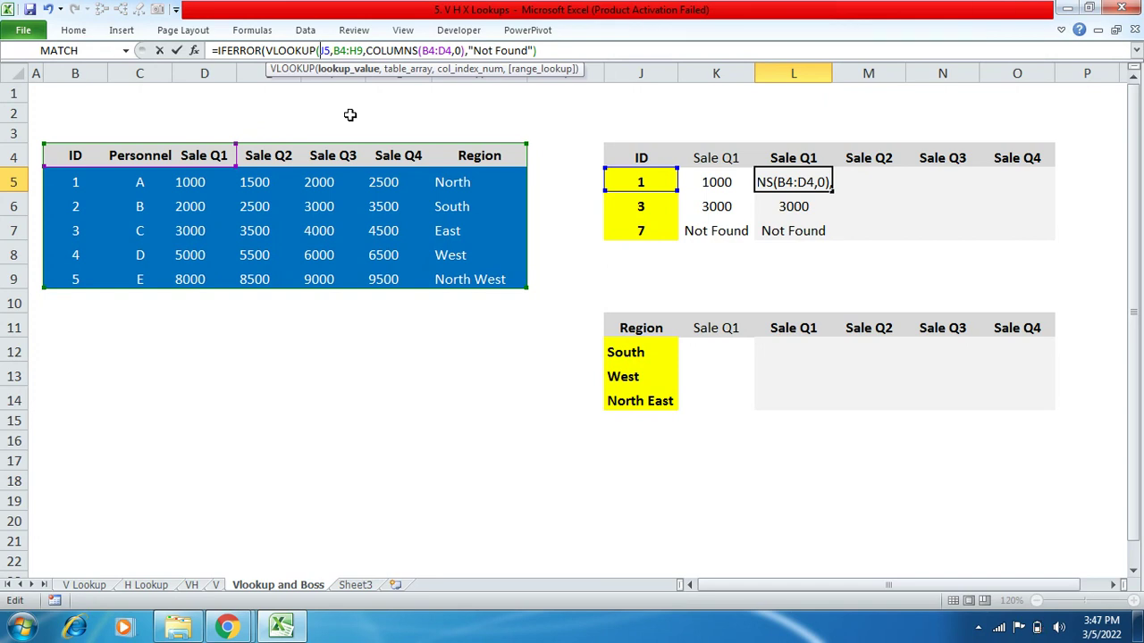
pyautogui.press('F4')
pyautogui.press('F4')
pyautogui.press('F4')
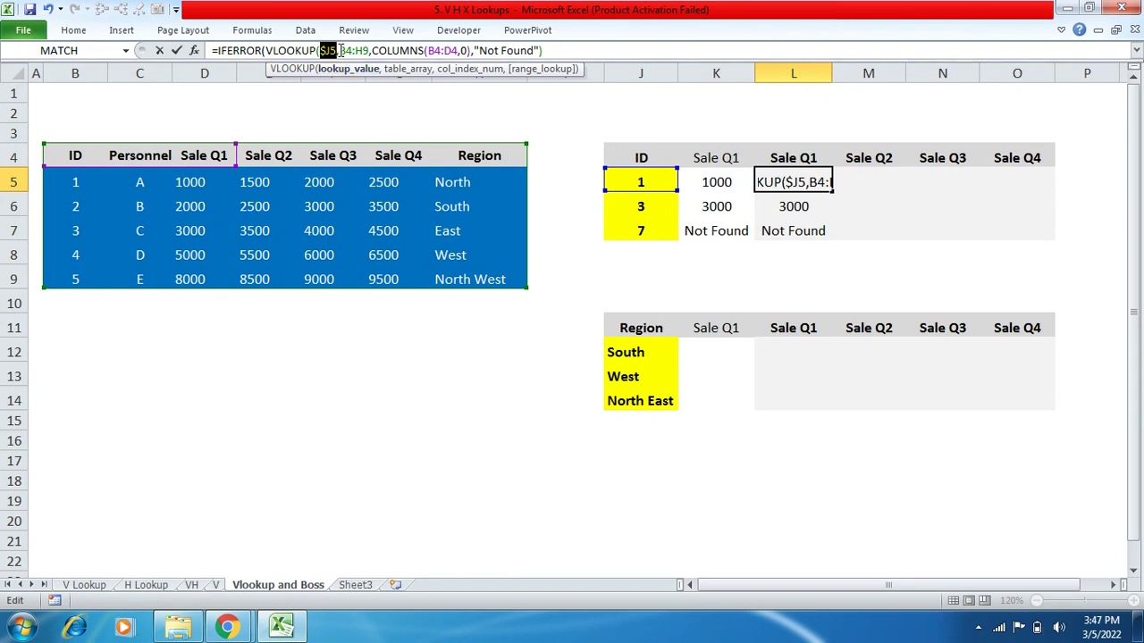
pyautogui.moveTo(340, 51); pyautogui.dragTo(370, 51)
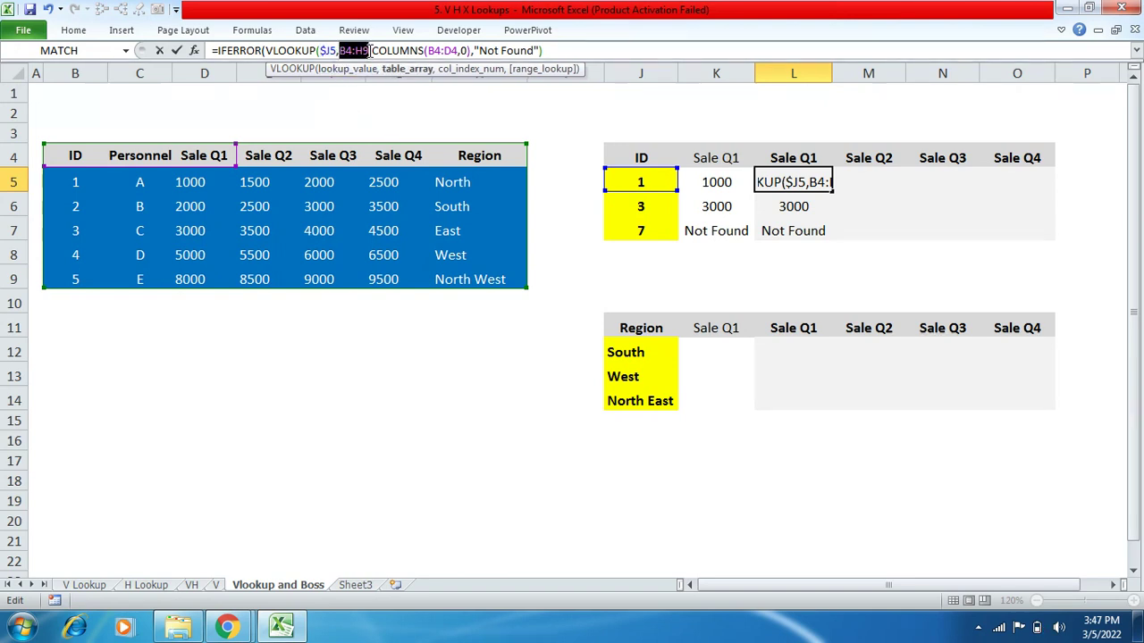
pyautogui.press('F4')
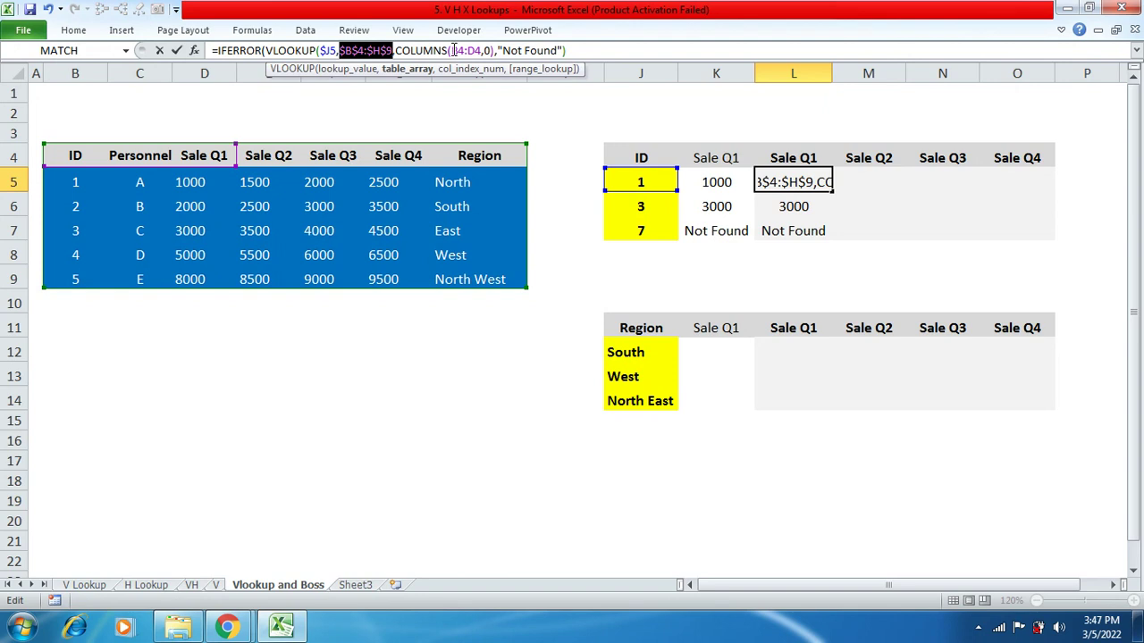
# Make the COLUMNS range in L5's formula $B$4:D4, close its parenthesis and commit the formula.
pyautogui.moveTo(452, 51); pyautogui.dragTo(463, 51)
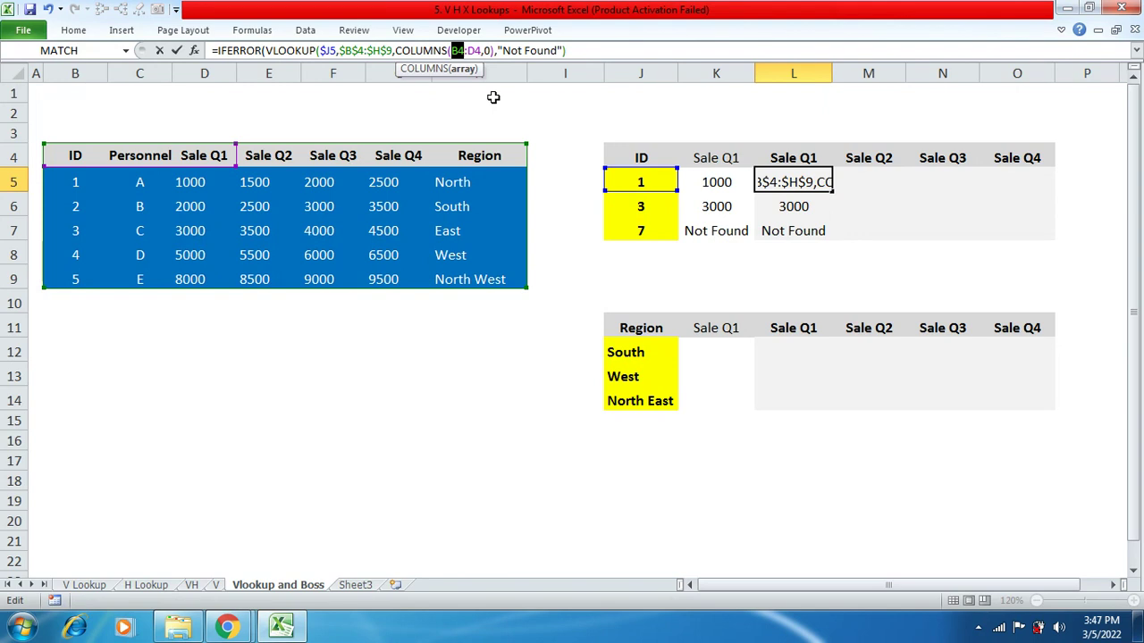
pyautogui.press('F4')
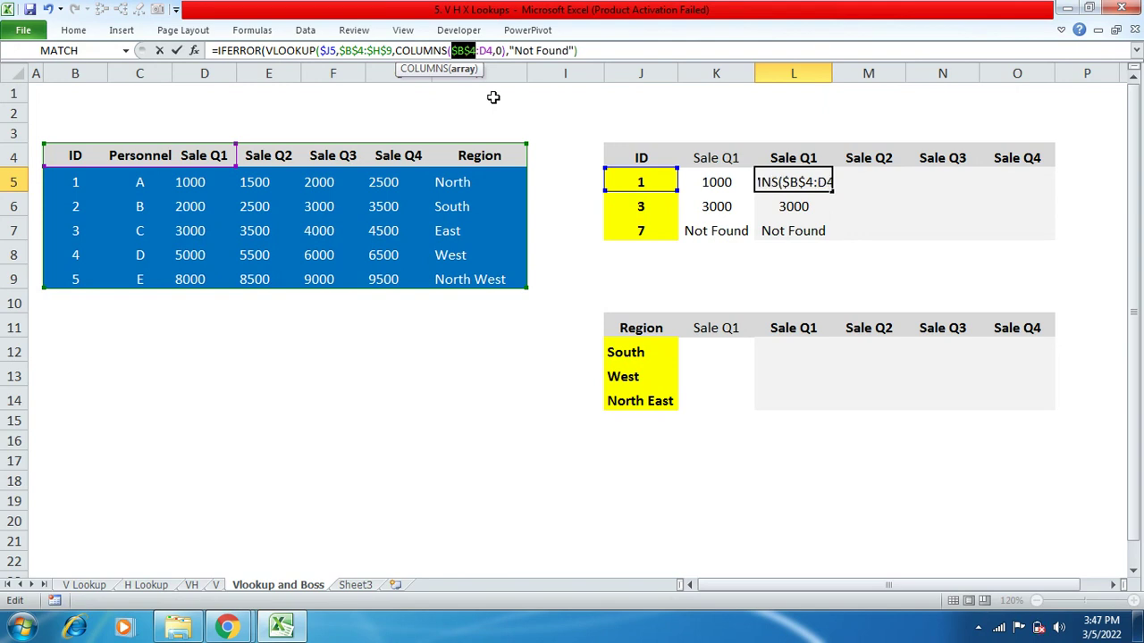
pyautogui.click(492, 51)
pyautogui.write(')')
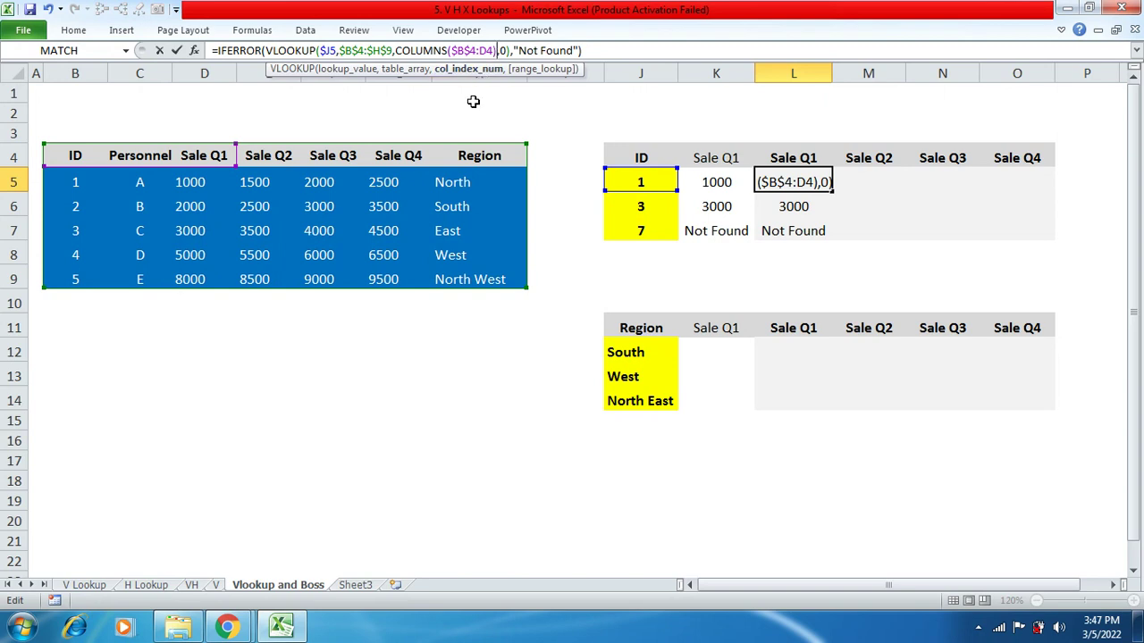
pyautogui.press('Return')
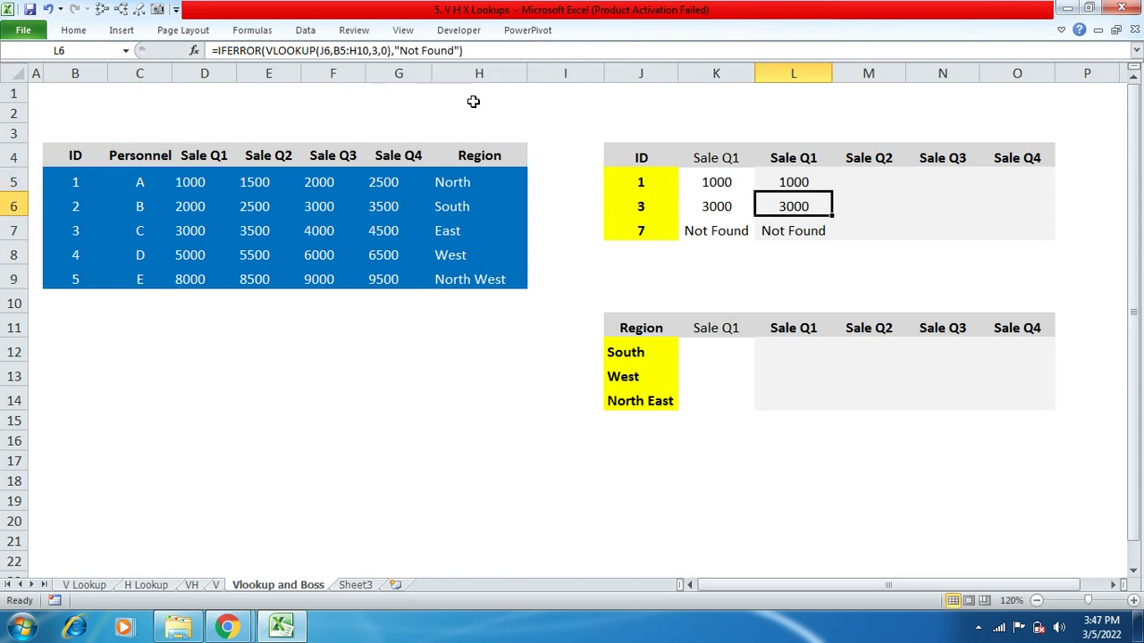
# Fill the L5 formula across L5:O7, and change the lookup ID in J6 to 2 to test the row's results.
pyautogui.click(793, 178)
pyautogui.moveTo(831, 190); pyautogui.dragTo(1041, 224)
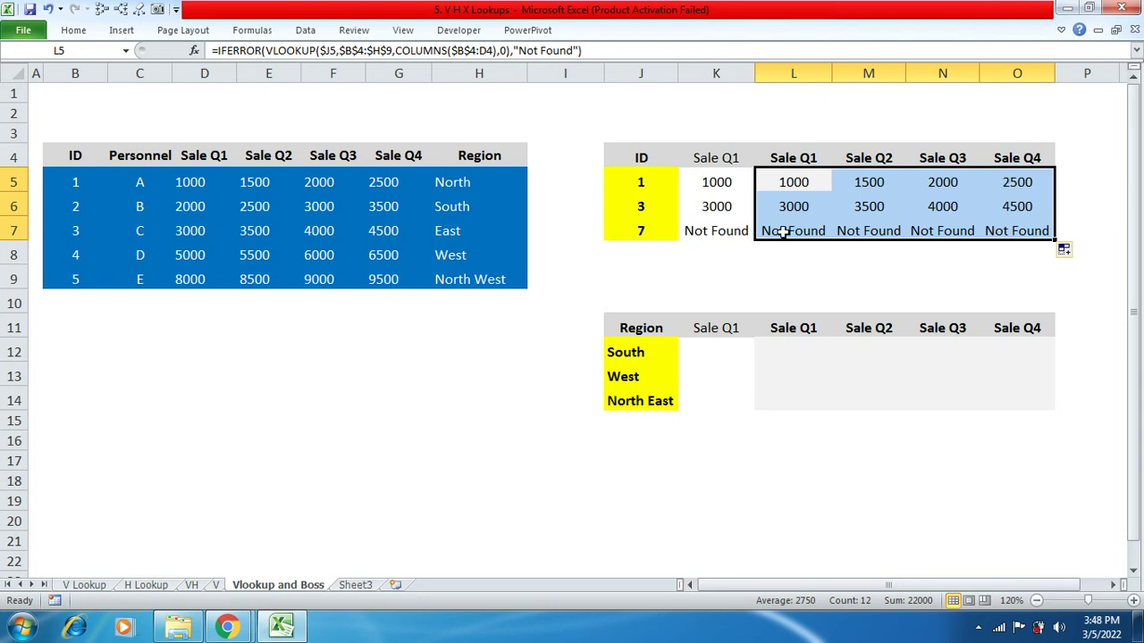
pyautogui.click(642, 208)
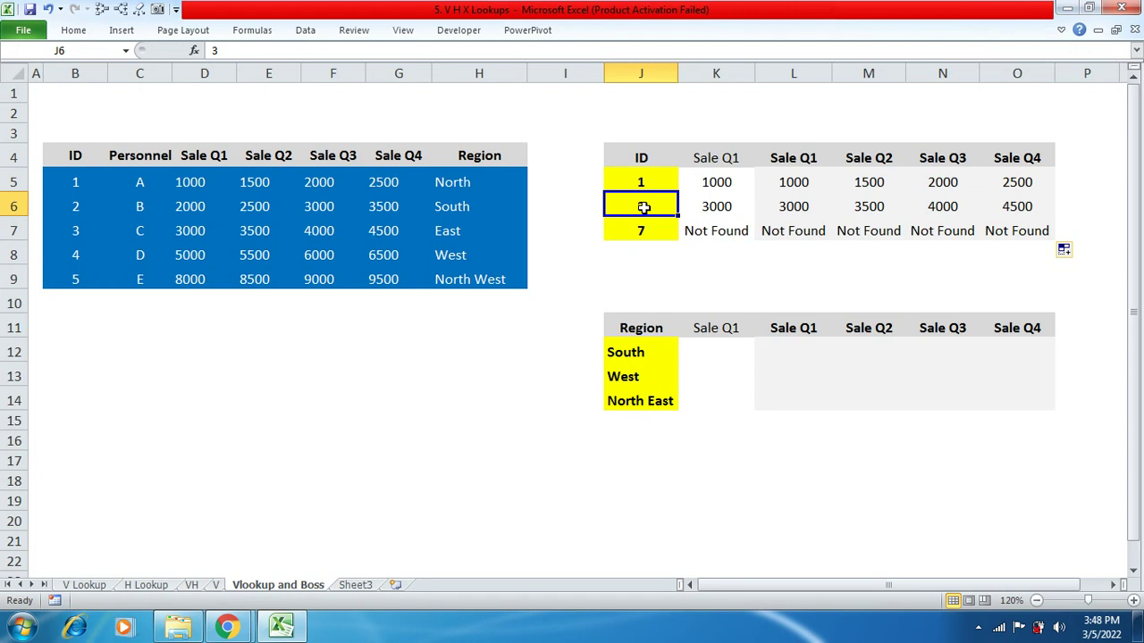
pyautogui.write('2')
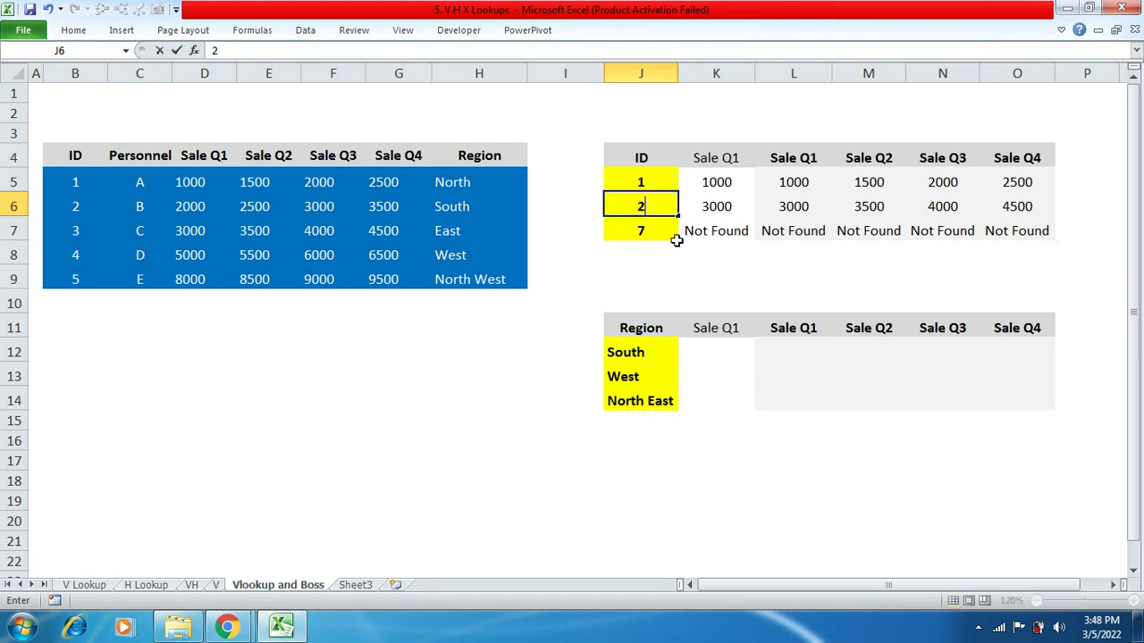
pyautogui.press('Return')
pyautogui.moveTo(815, 206); pyautogui.dragTo(1013, 207)
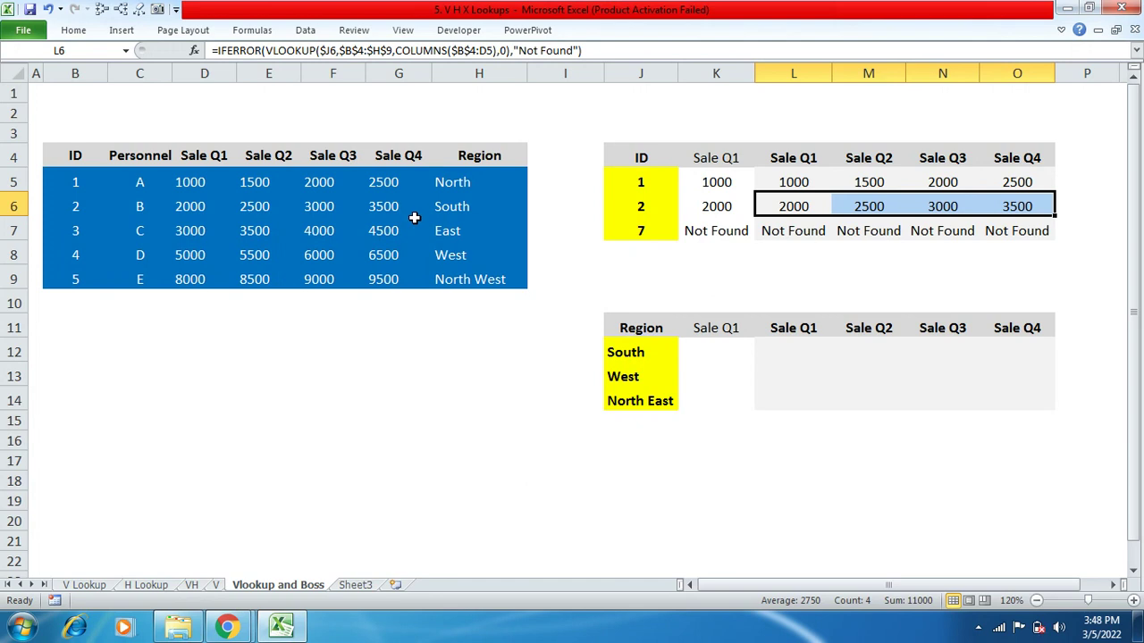
pyautogui.click(355, 585)
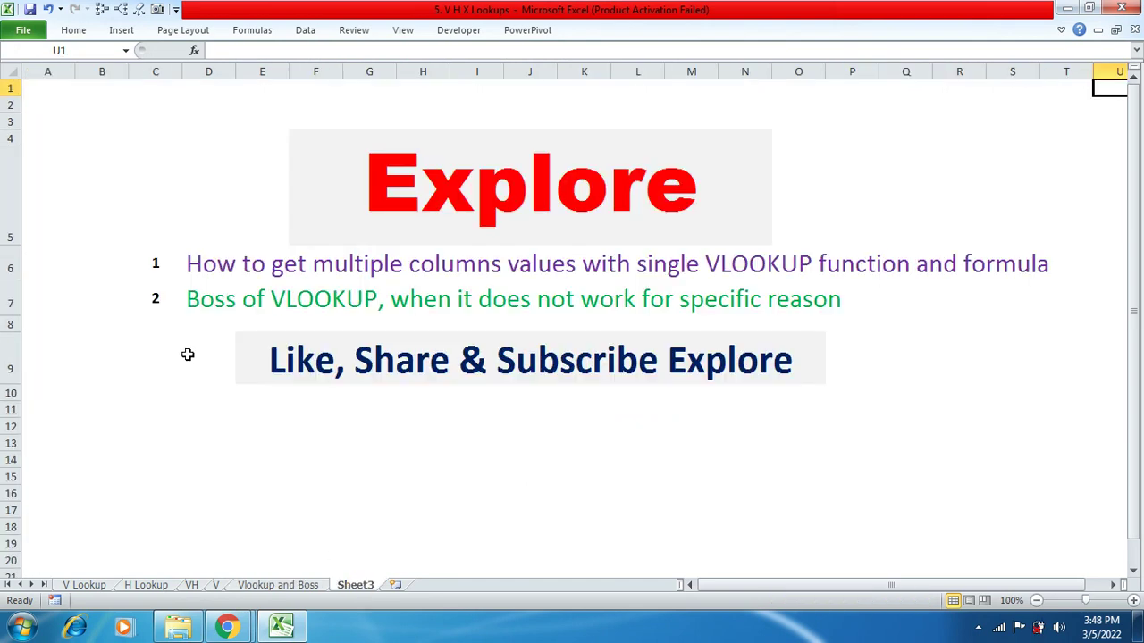
pyautogui.click(280, 584)
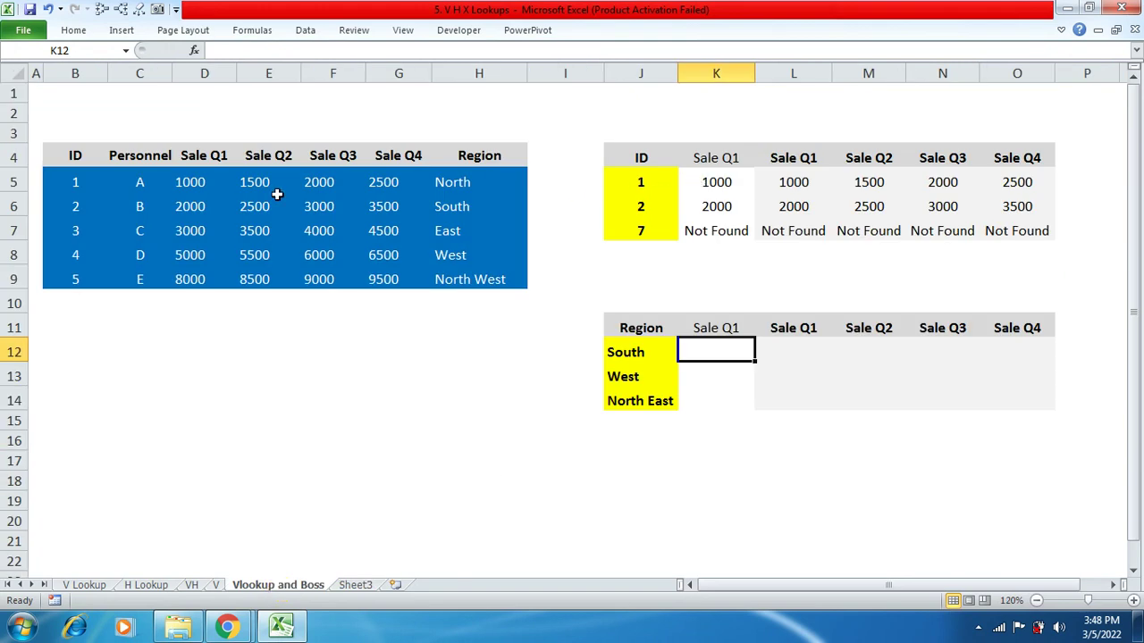
pyautogui.moveTo(84, 185); pyautogui.dragTo(459, 225)
pyautogui.moveTo(521, 184); pyautogui.dragTo(98, 185)
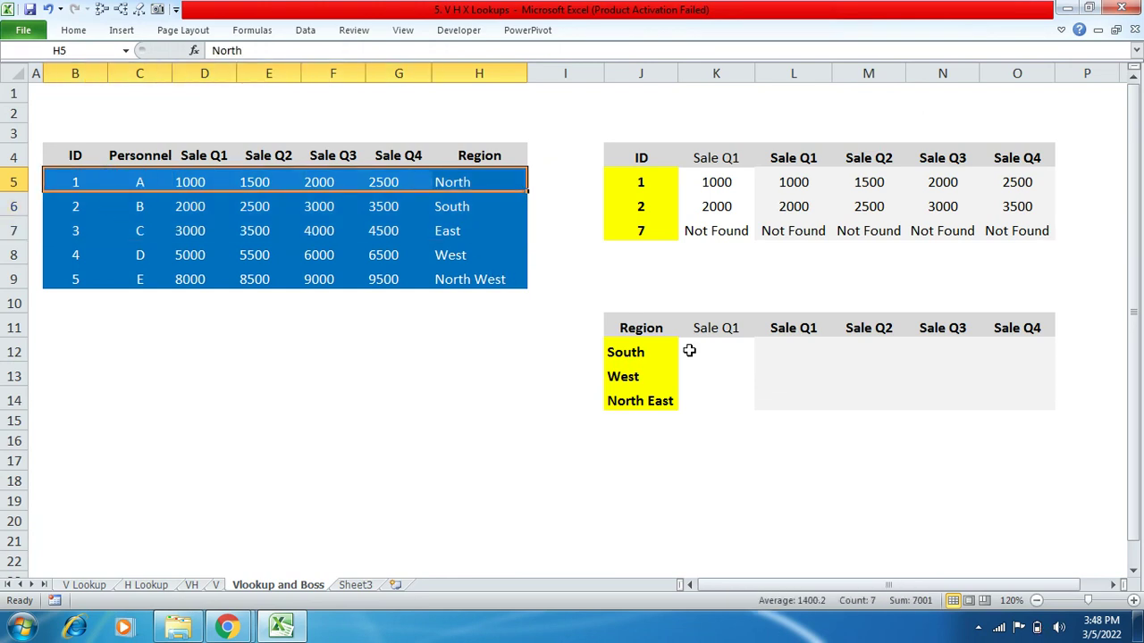
# Start a formula in K12 with IFERROR wrapping an INDEX function whose array is B4:H9.
pyautogui.click(717, 352)
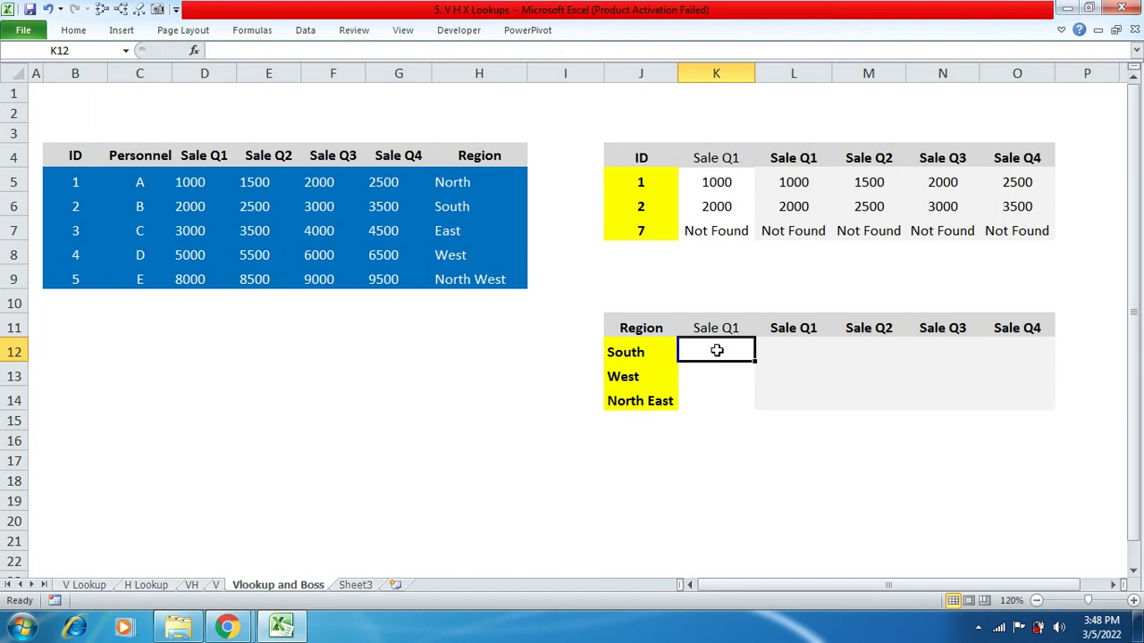
pyautogui.write('=if')
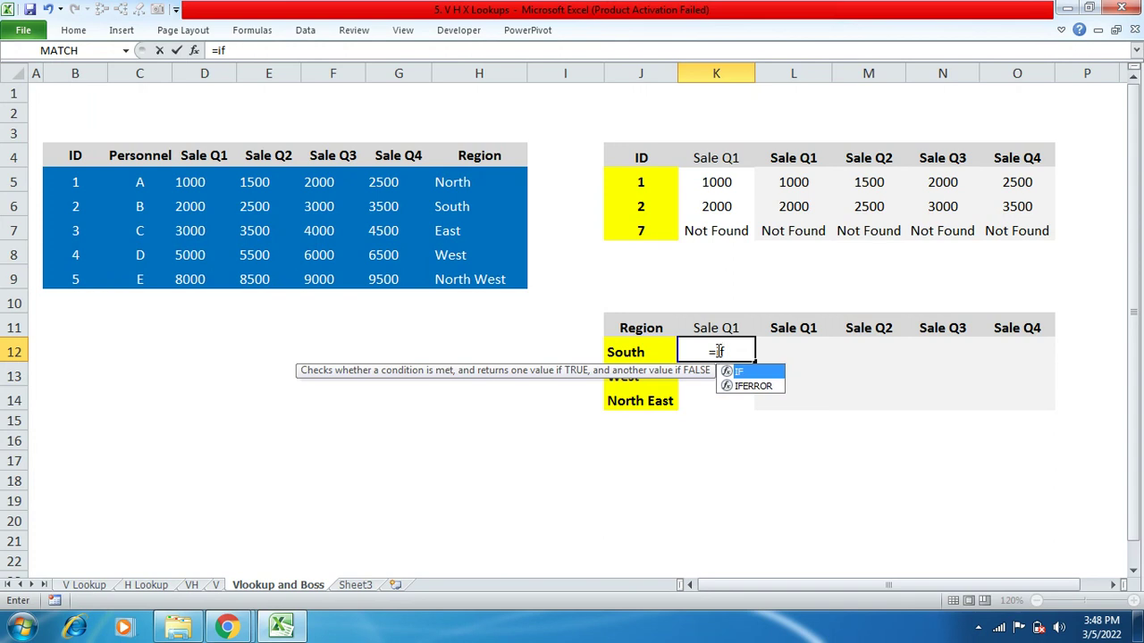
pyautogui.press('Down')
pyautogui.press('Tab')
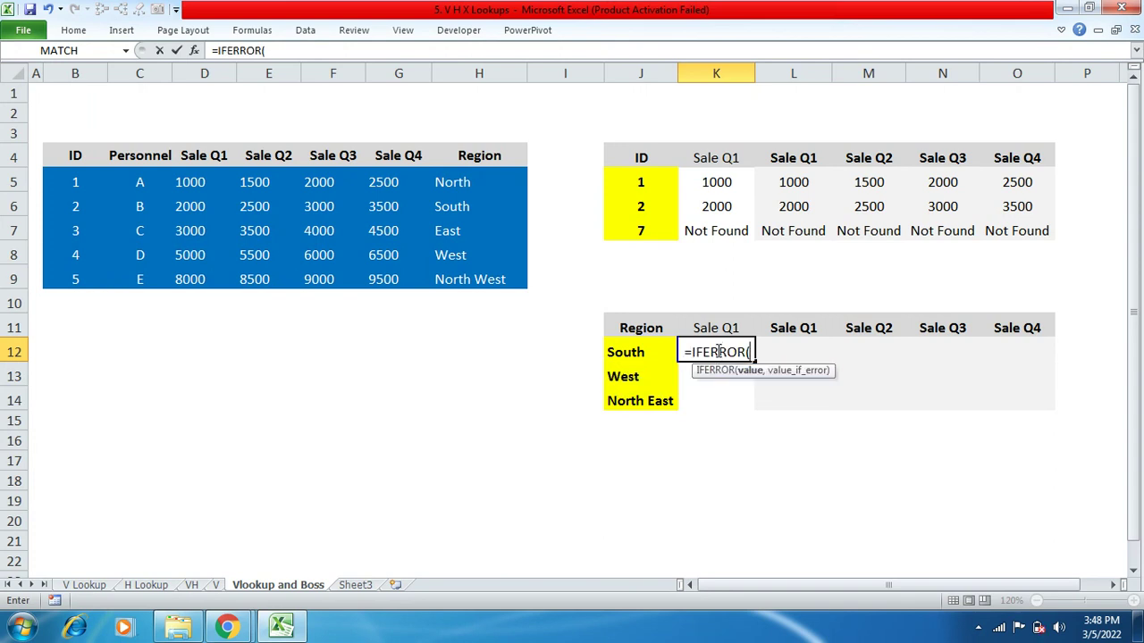
pyautogui.write('index')
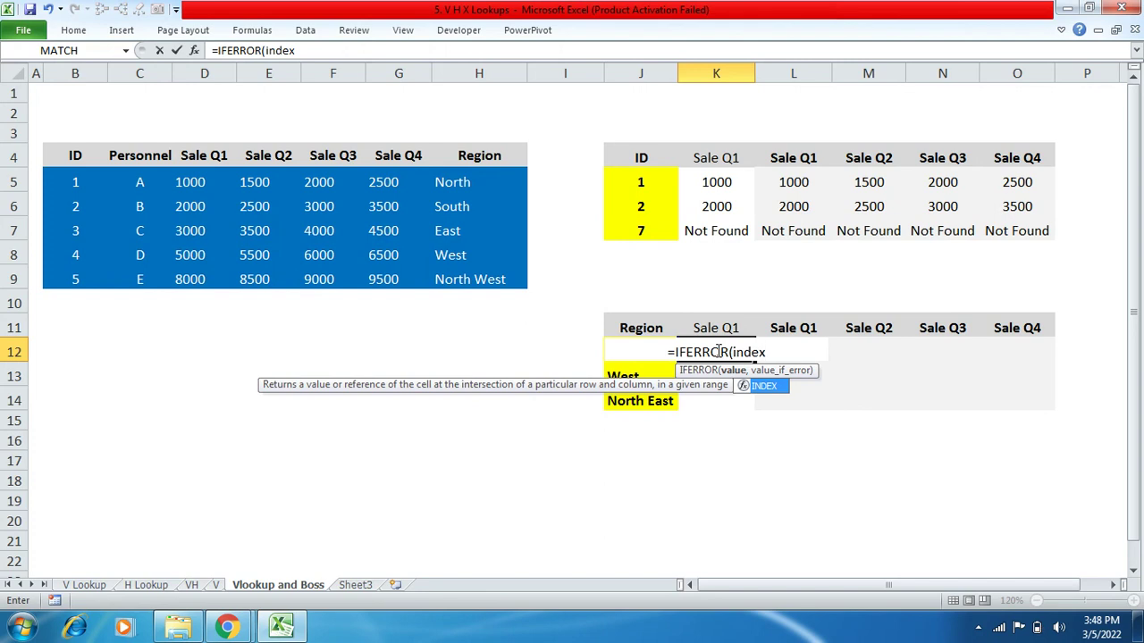
pyautogui.press('Tab')
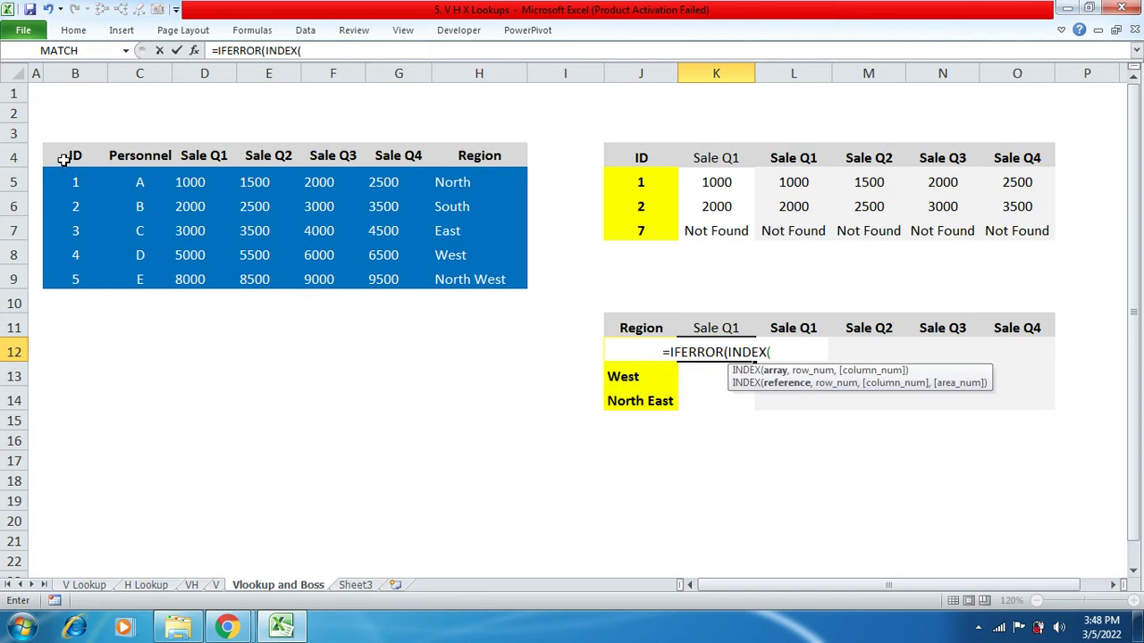
pyautogui.moveTo(68, 158); pyautogui.dragTo(465, 279)
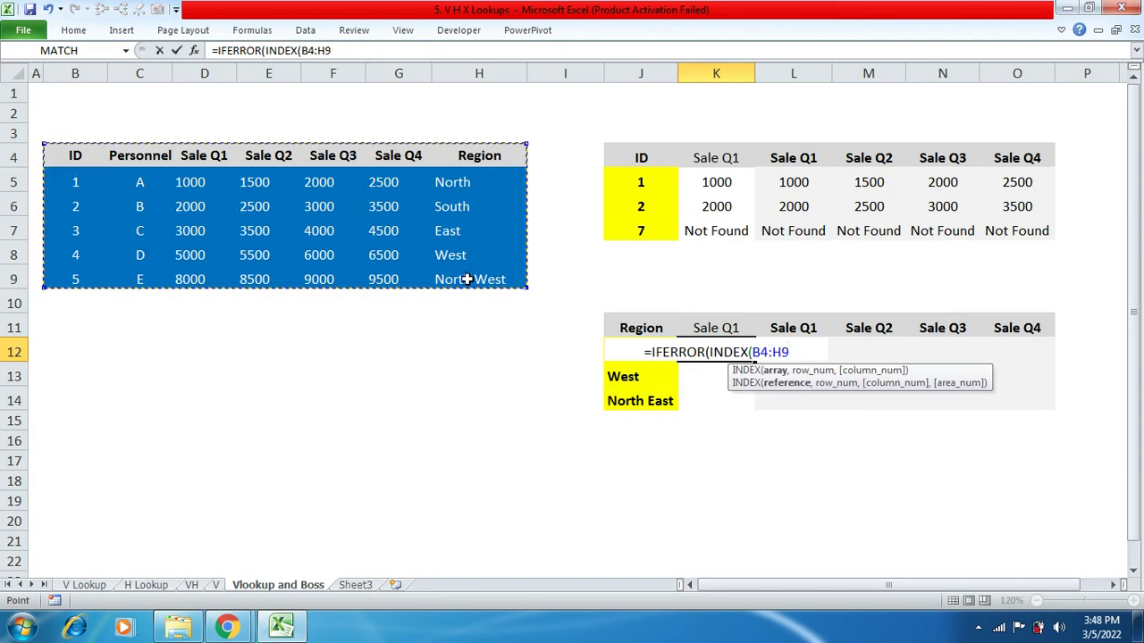
pyautogui.write(',')
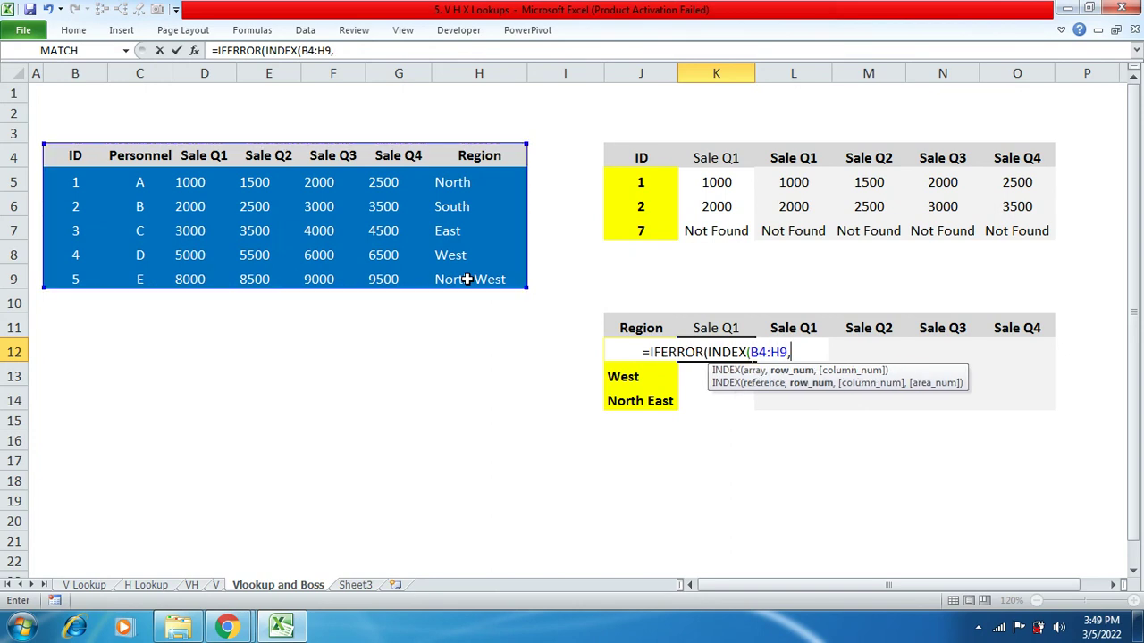
# Give INDEX its row number with a MATCH of J12 against H4:H9, using match type 0.
pyautogui.write('match')
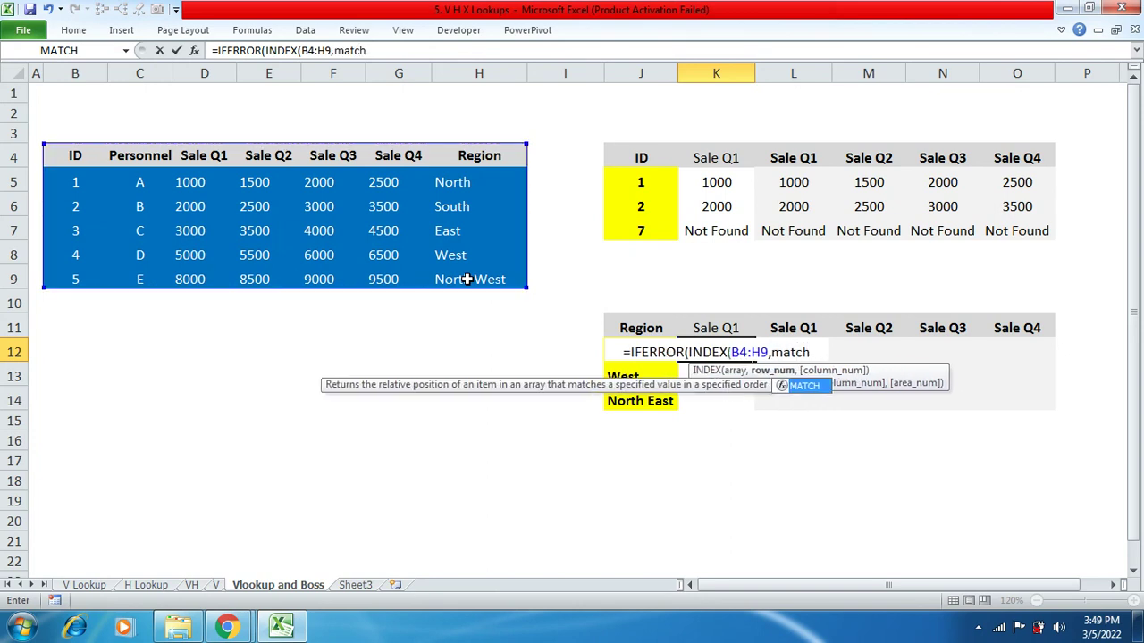
pyautogui.press('Tab')
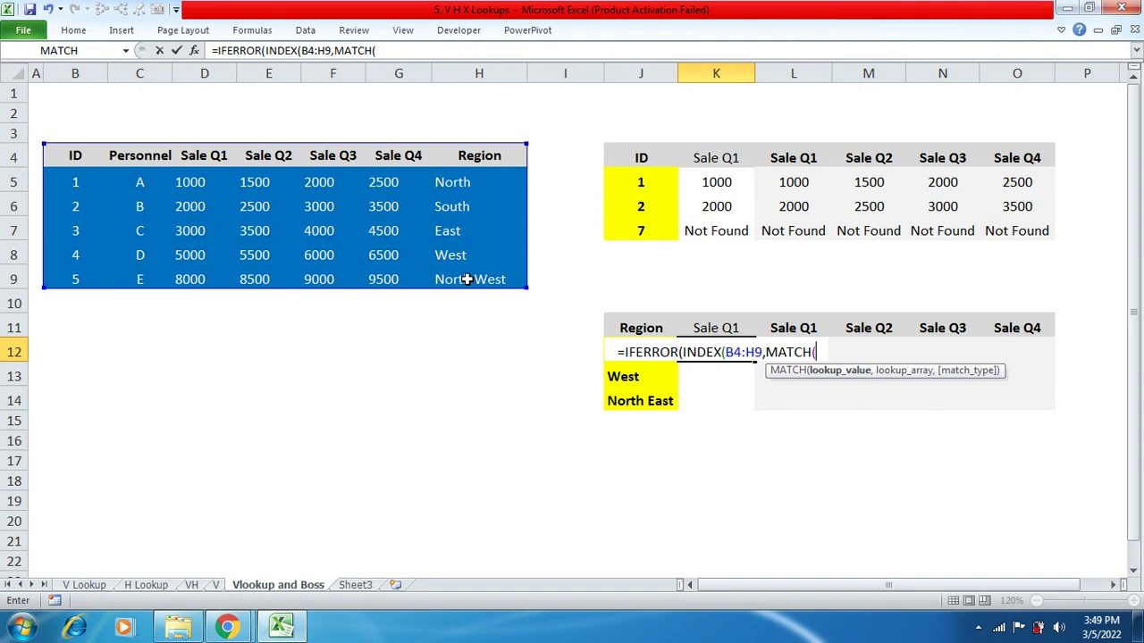
pyautogui.press('Left')
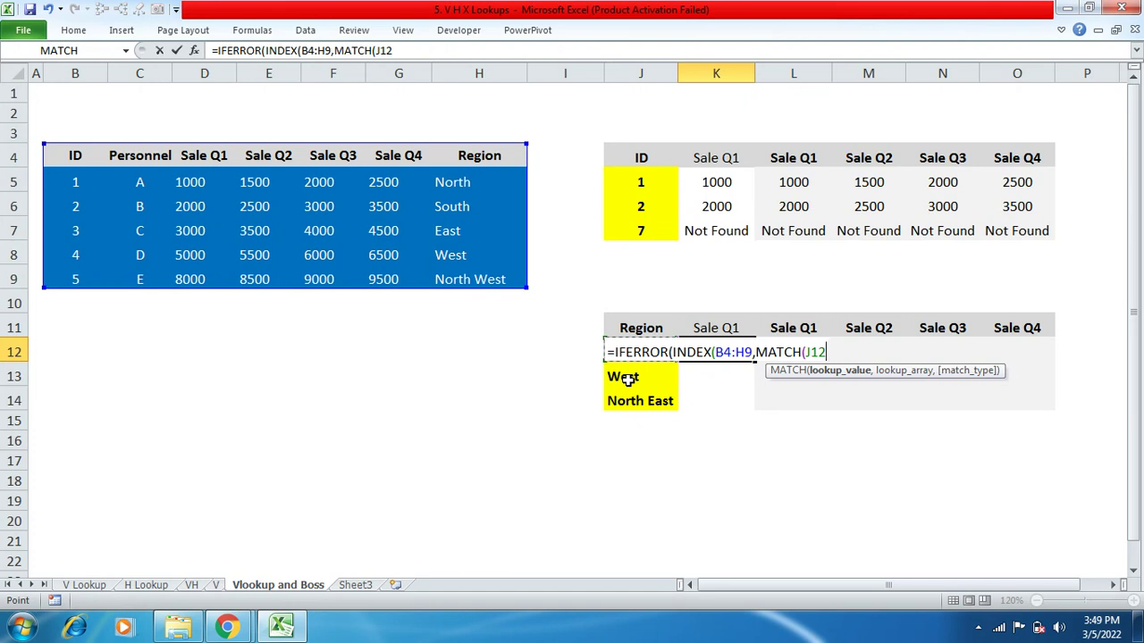
pyautogui.write(',')
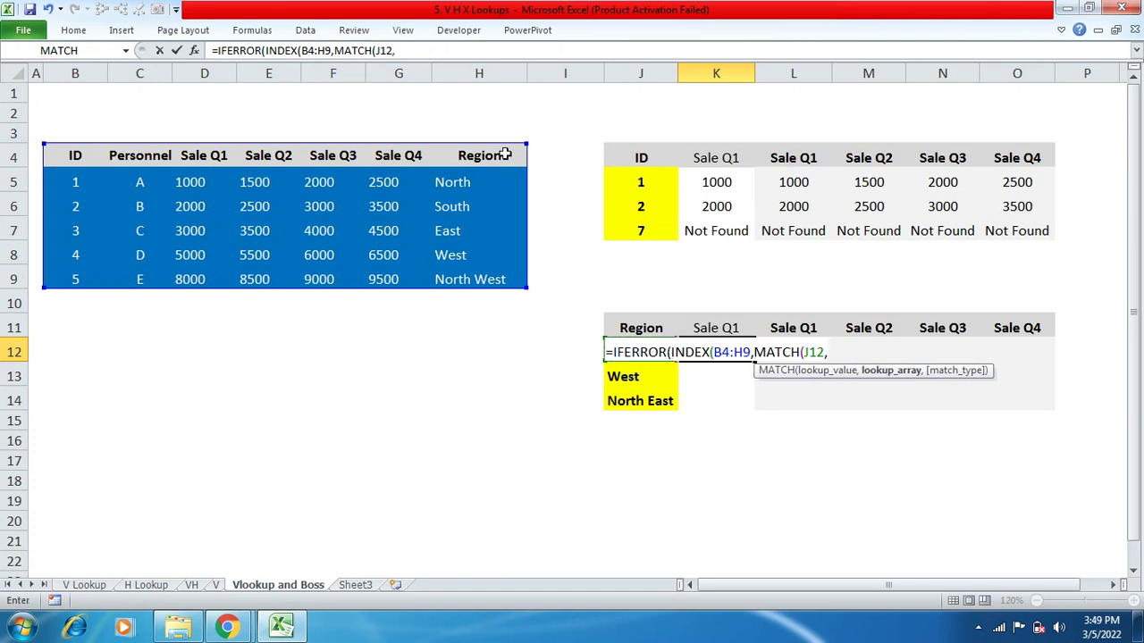
pyautogui.moveTo(506, 153); pyautogui.dragTo(490, 279)
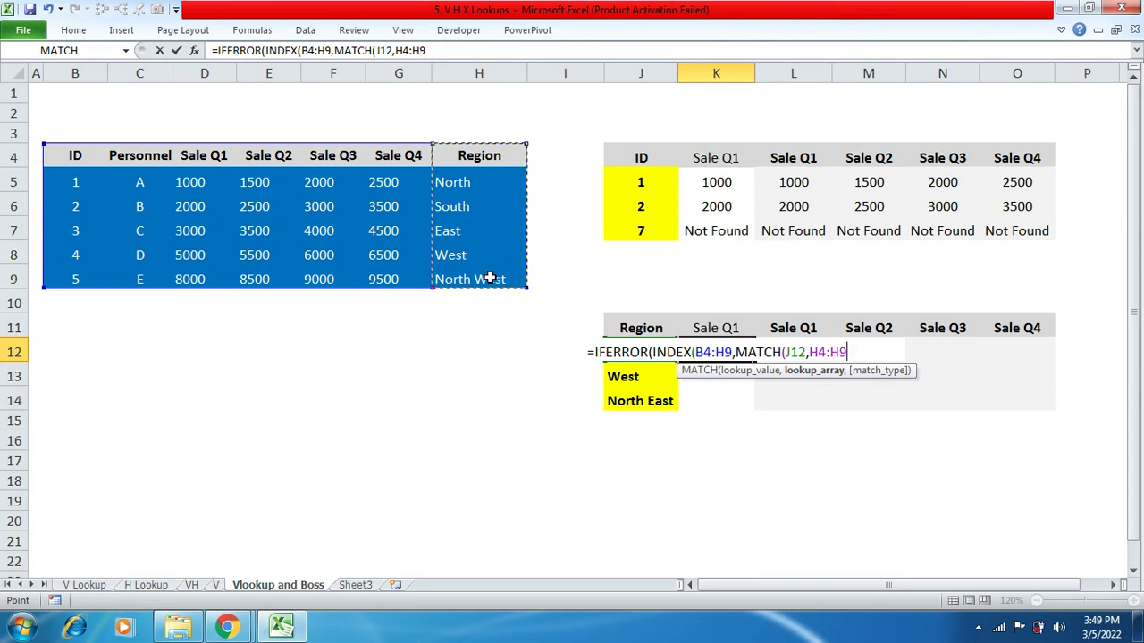
pyautogui.write(',0),')
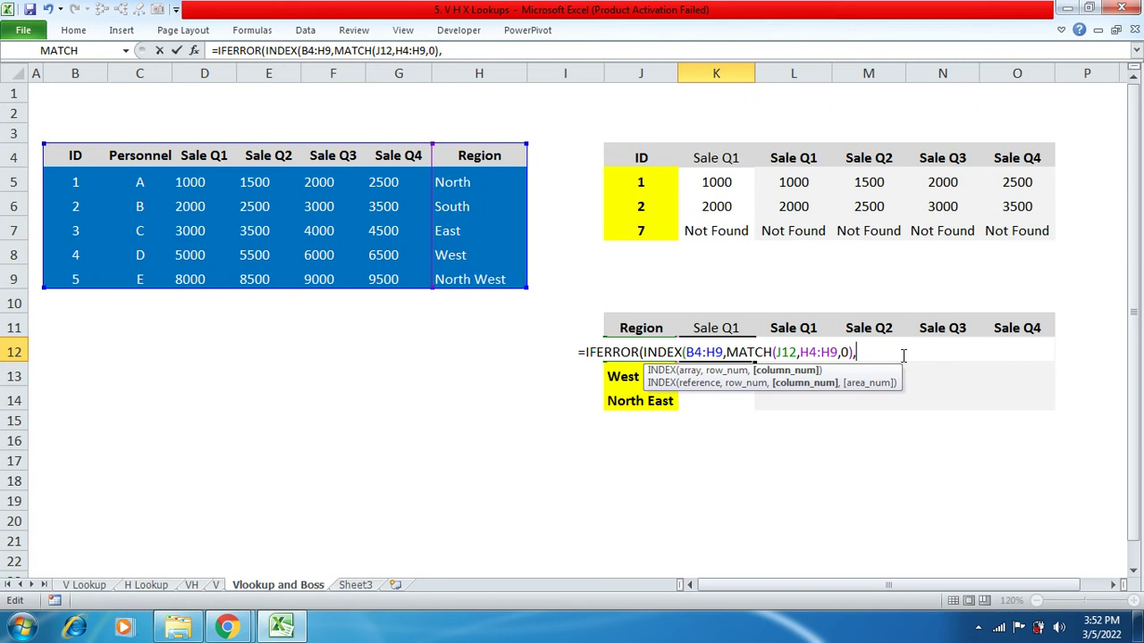
# Give INDEX its column number with a MATCH of K11 against the headers B4:H4, using match type 0.
pyautogui.write('mat')
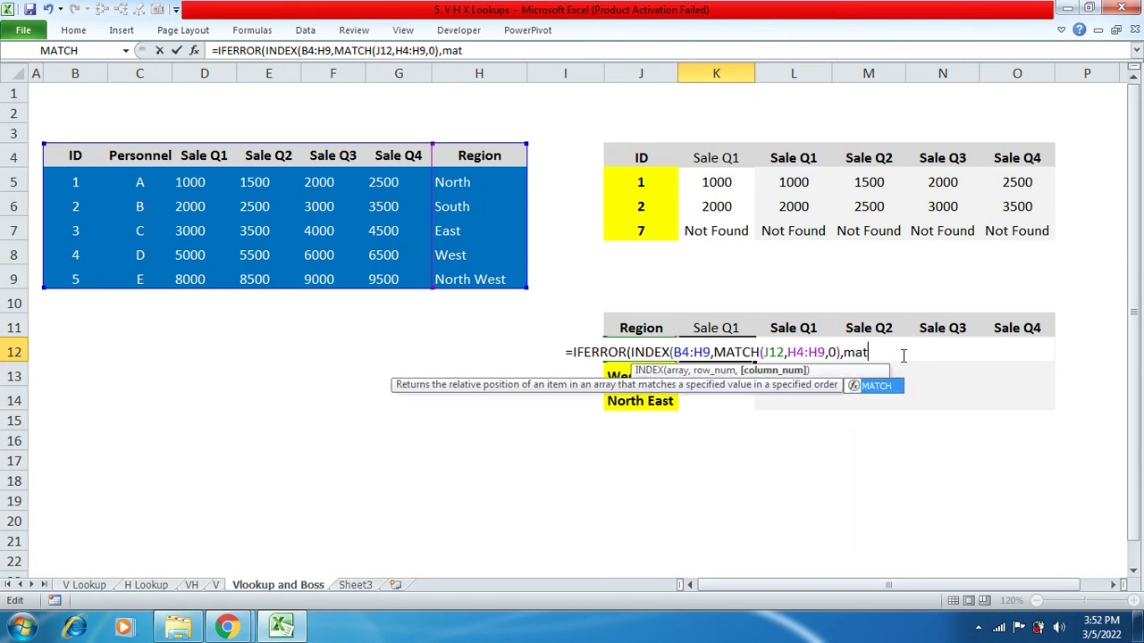
pyautogui.press('Tab')
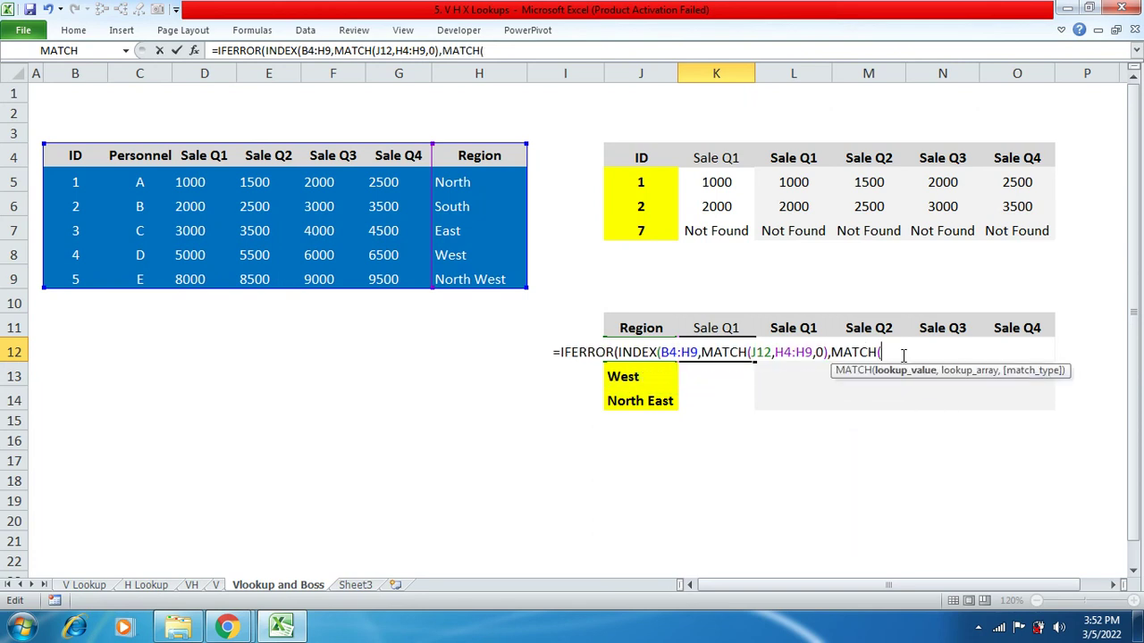
pyautogui.click(722, 328)
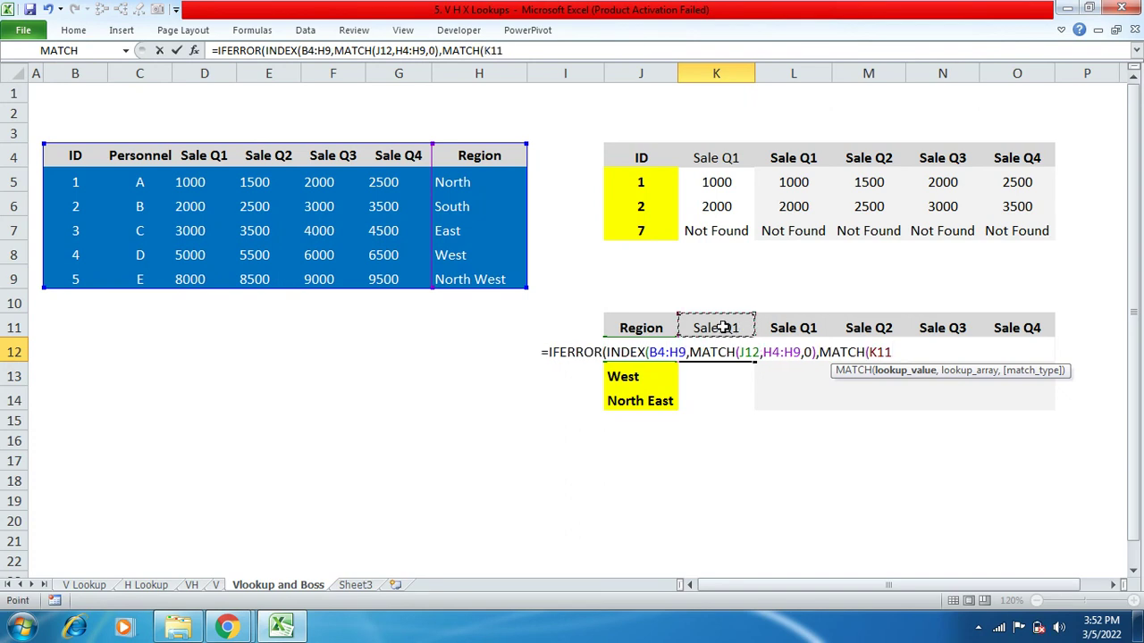
pyautogui.write(',')
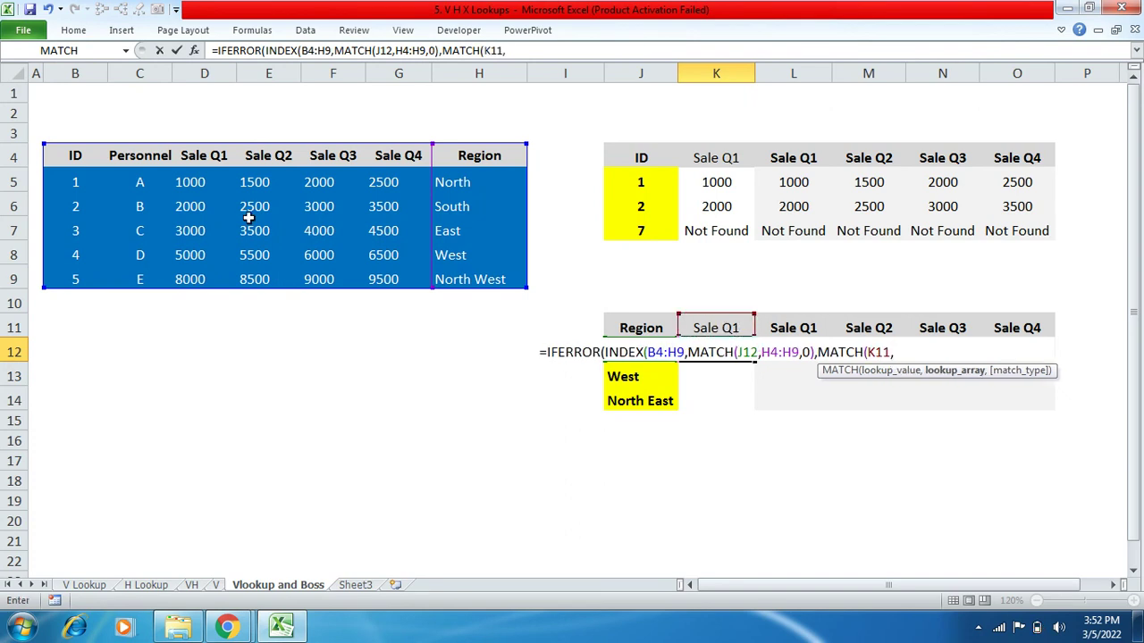
pyautogui.moveTo(69, 158); pyautogui.dragTo(455, 157)
pyautogui.write(',')
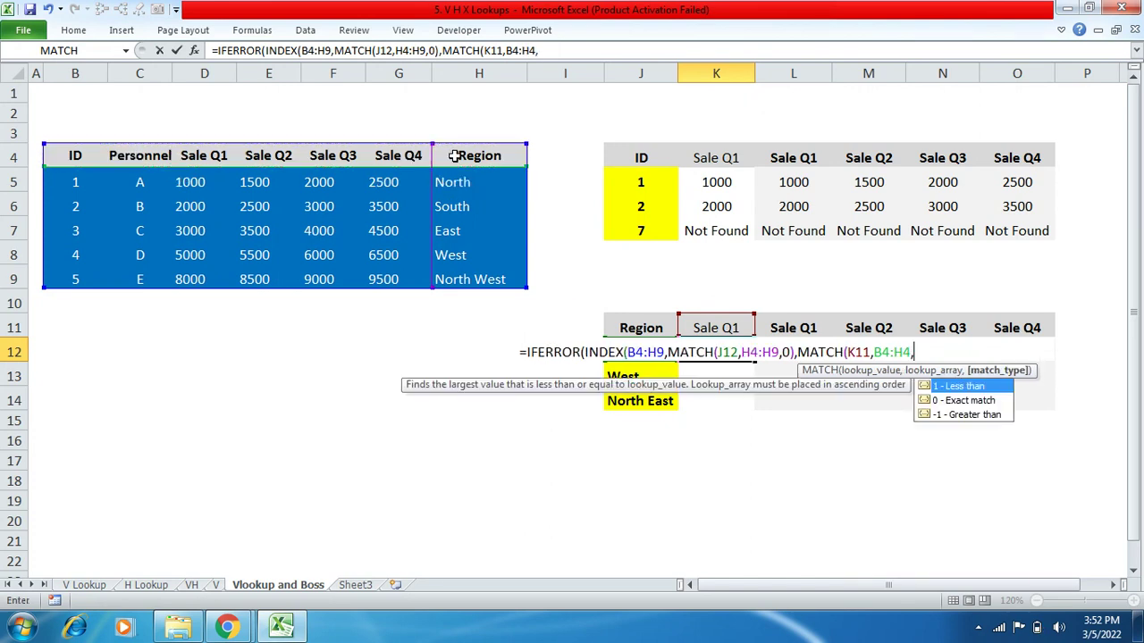
pyautogui.write('0')
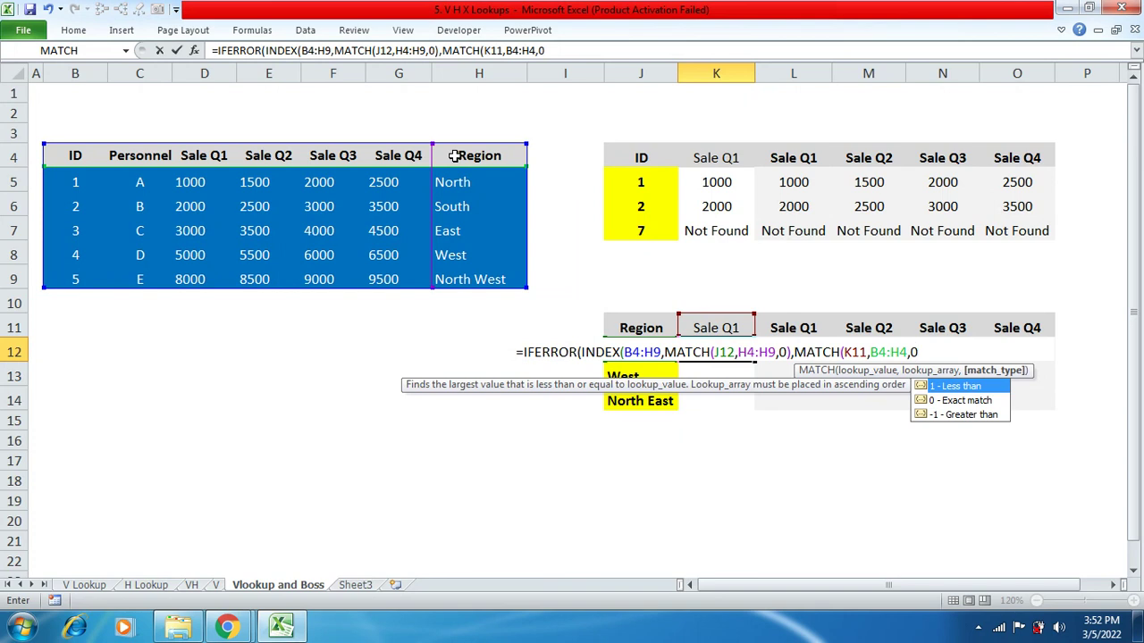
pyautogui.write(')')
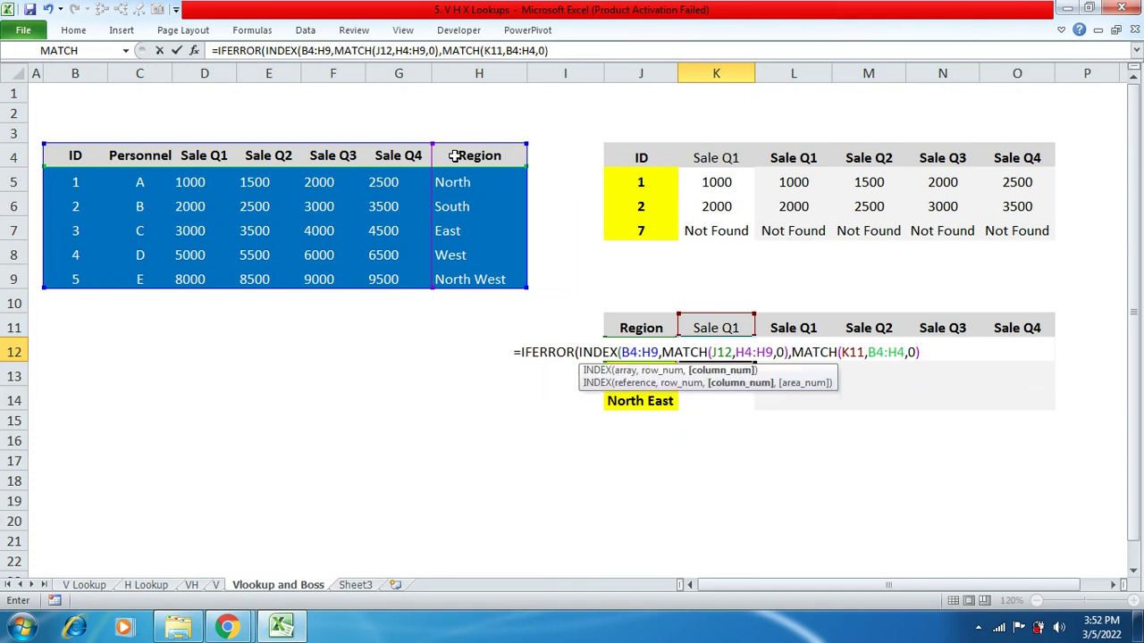
# Finish the K12 formula with "Not Found" as the IFERROR fallback, and fill it down to K14.
pyautogui.write('),"Not Found"')
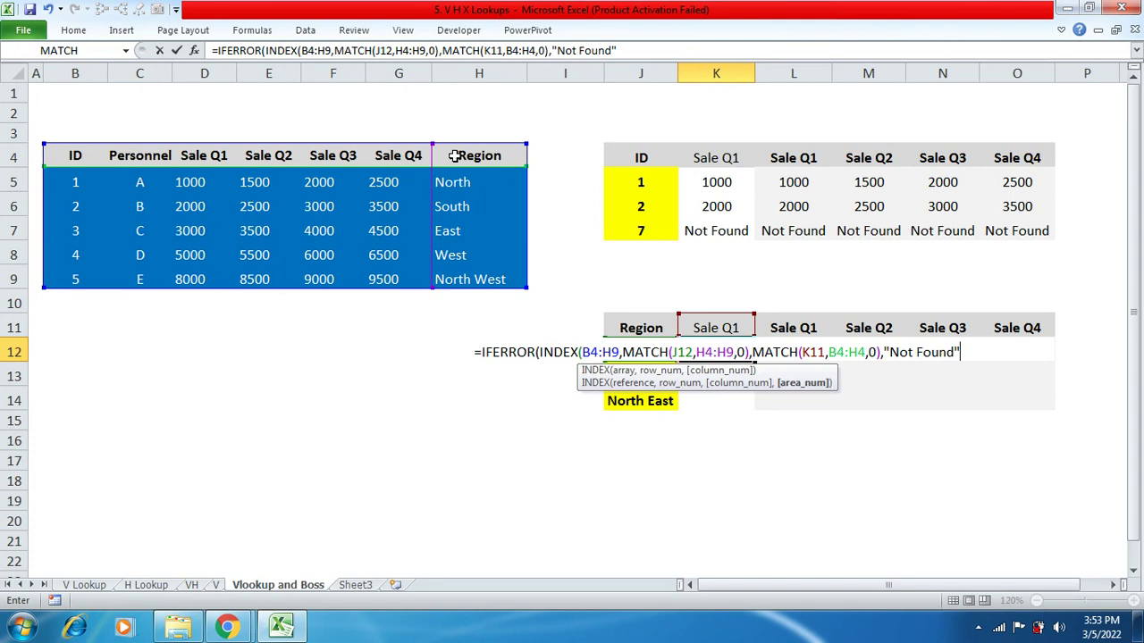
pyautogui.write(')')
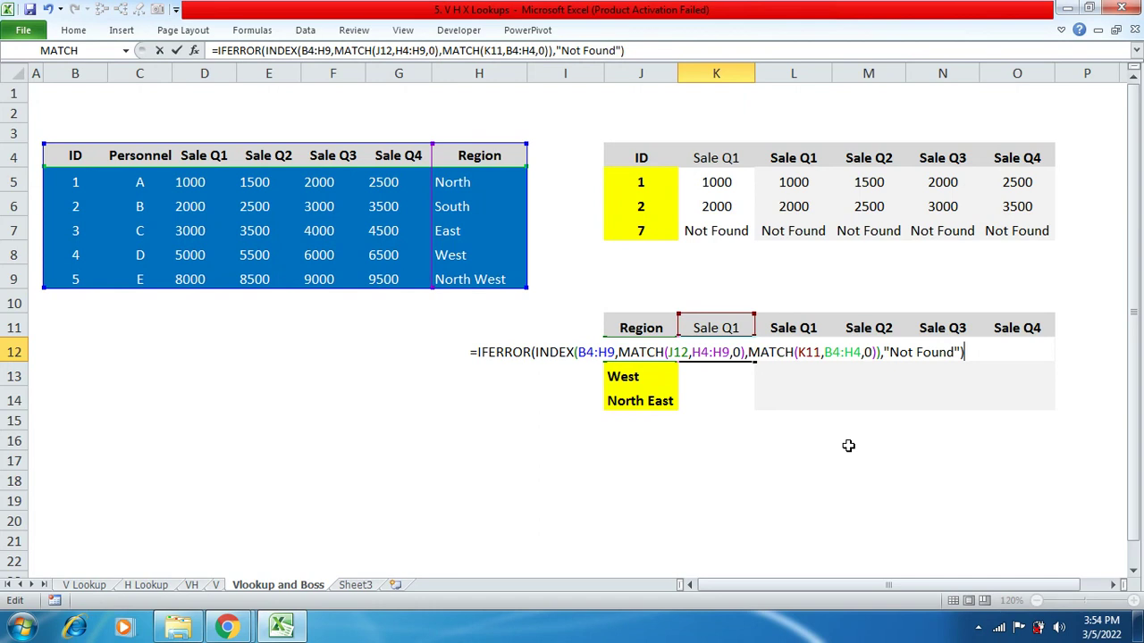
pyautogui.press('Return')
pyautogui.click(736, 349)
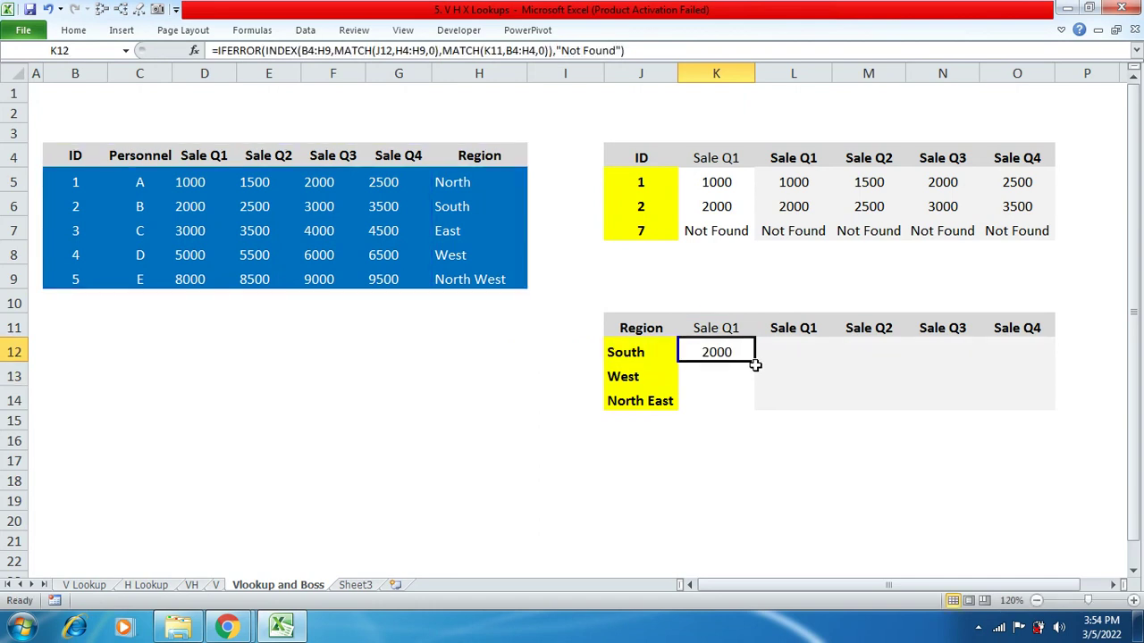
pyautogui.moveTo(754, 361); pyautogui.dragTo(745, 416)
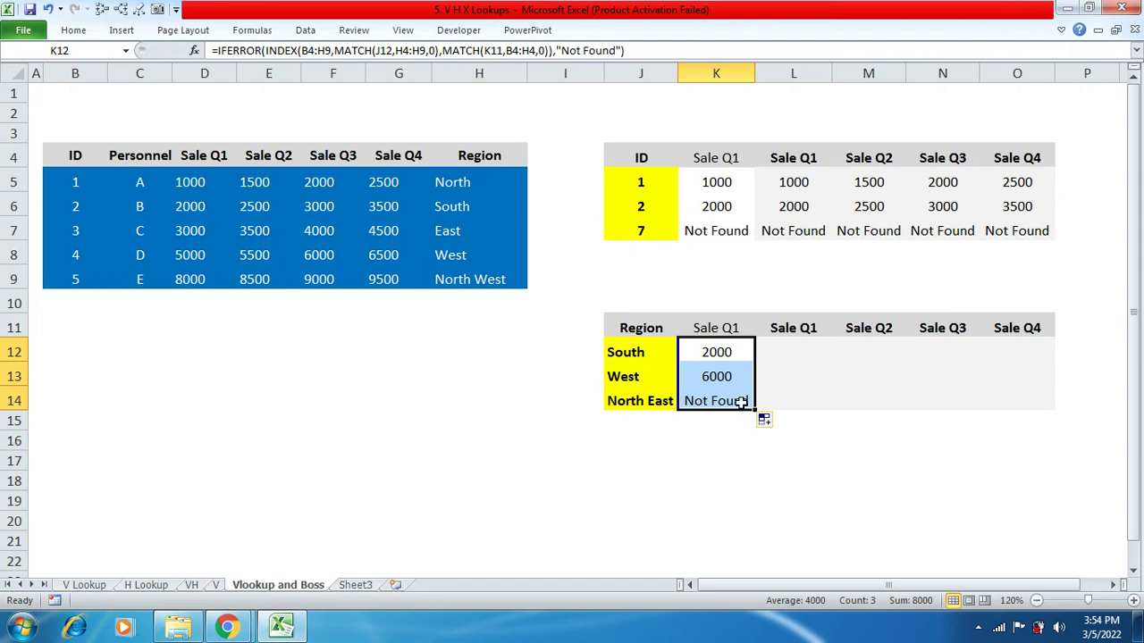
# Copy the exact K12 formula text into L12, keeping its cell references the same.
pyautogui.moveTo(783, 348); pyautogui.dragTo(991, 387)
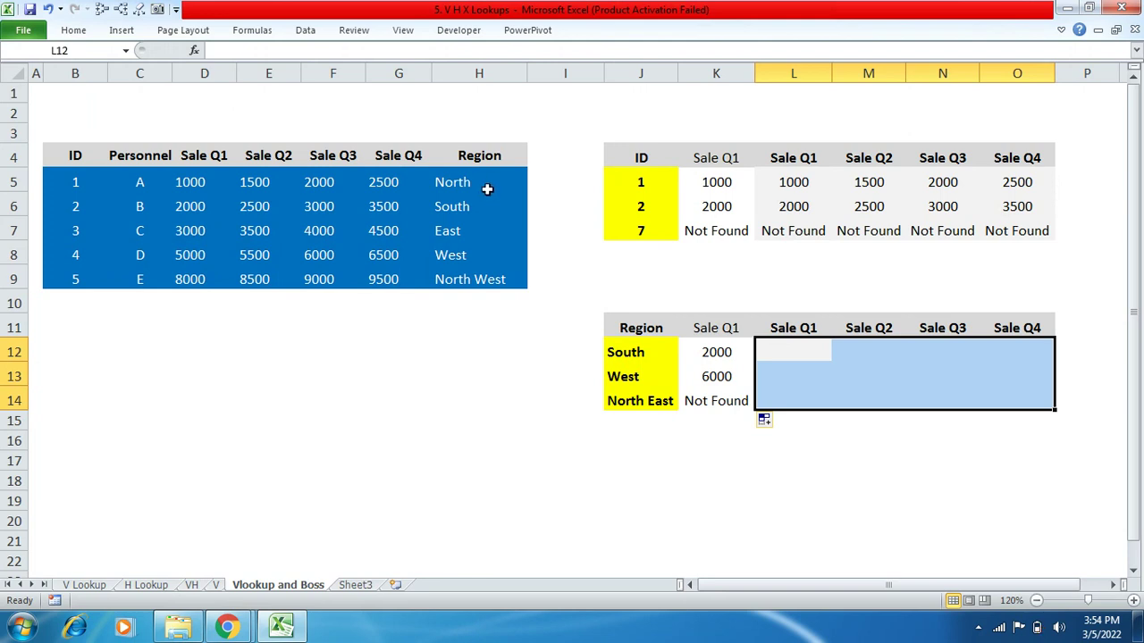
pyautogui.click(717, 353)
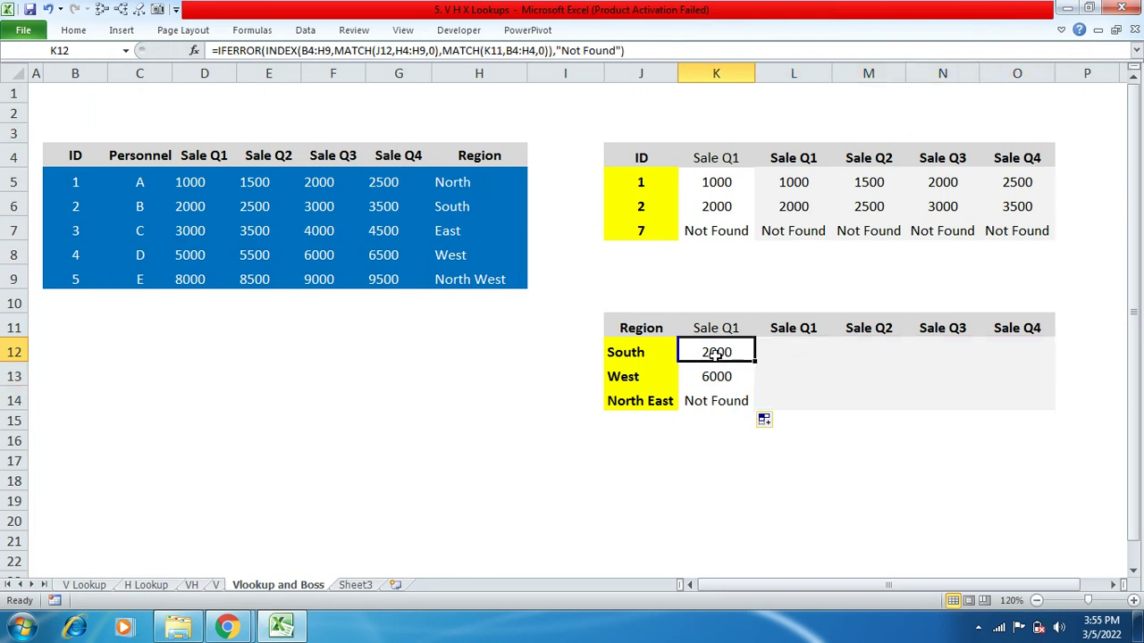
pyautogui.click(637, 51)
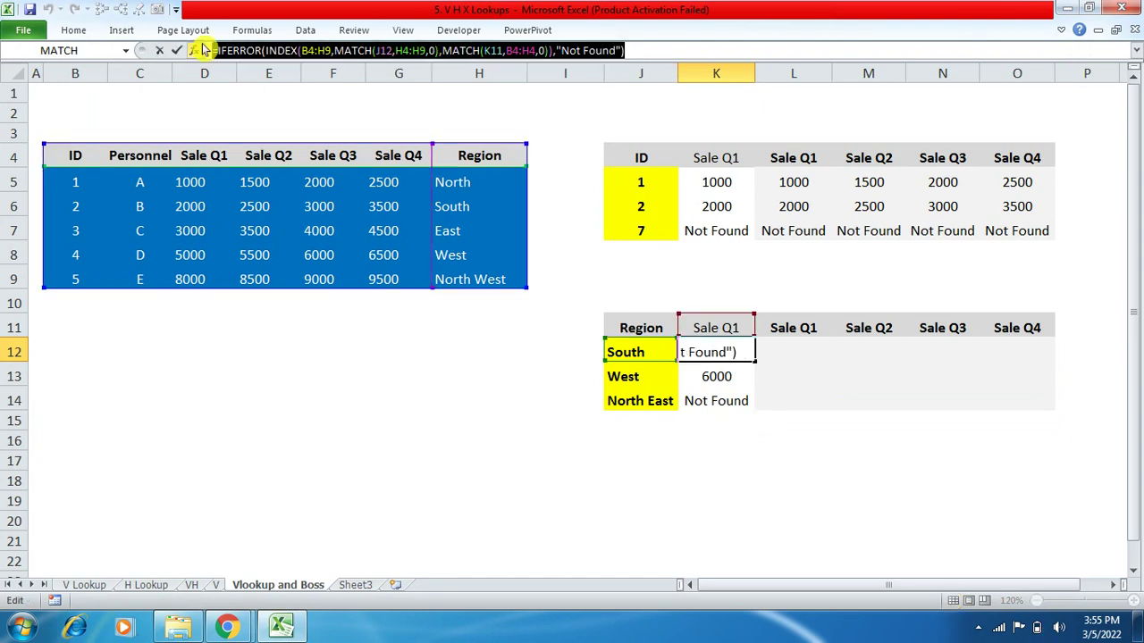
pyautogui.press('Return')
pyautogui.click(794, 349)
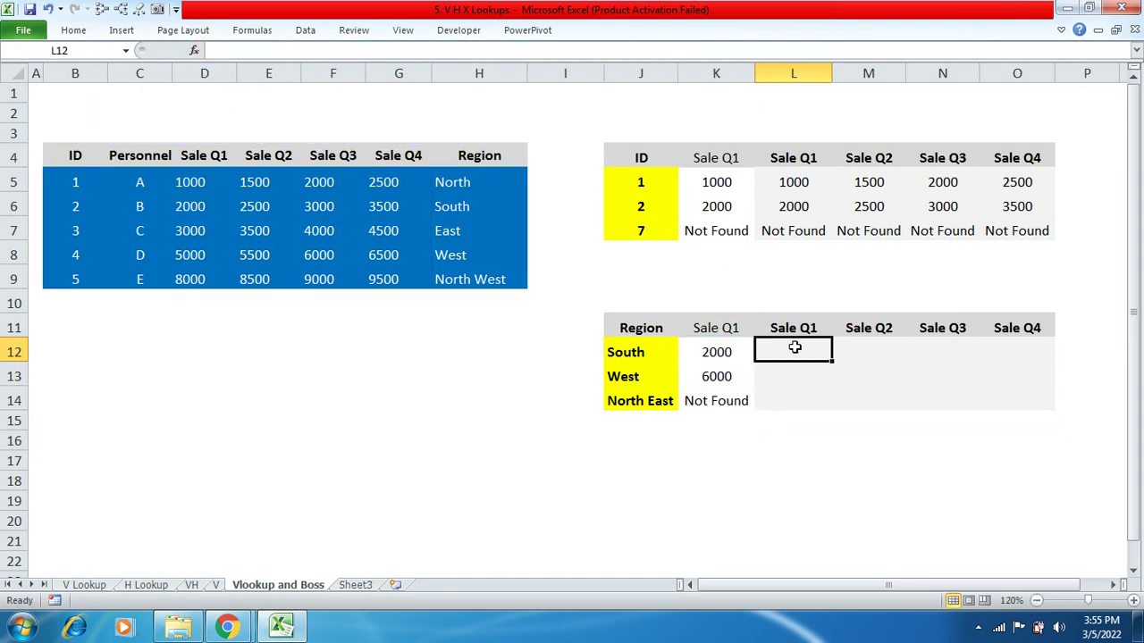
pyautogui.hotkey('ctrl', 'v')
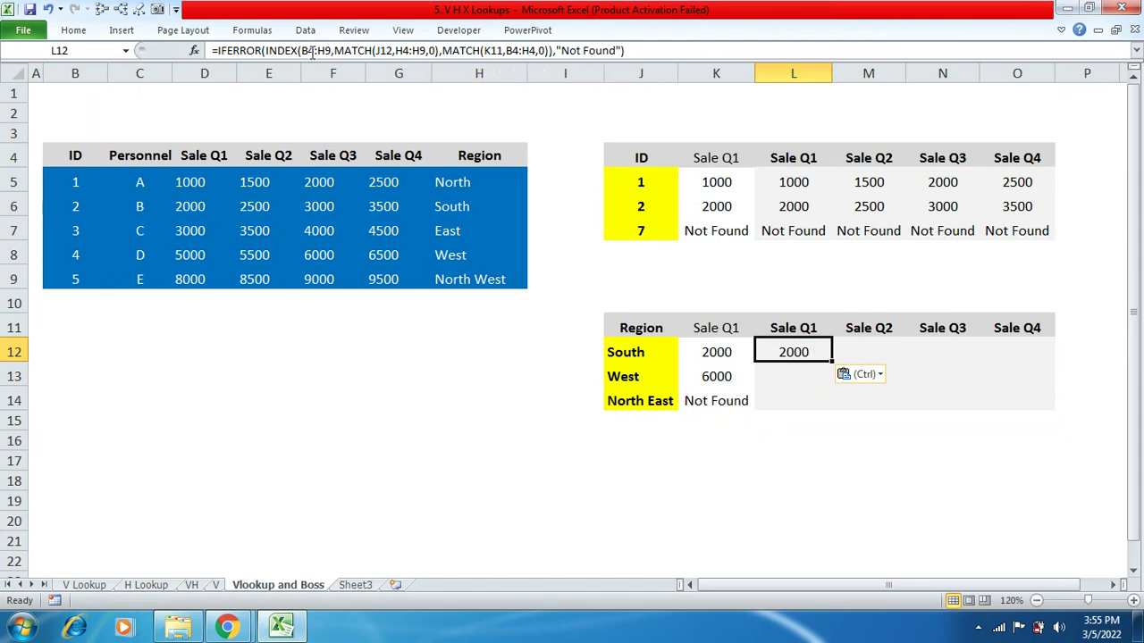
# In the L12 formula, lock the INDEX array as $B$4:$H$9 and the row MATCH references as $J12 and $H$4:$H$9.
pyautogui.moveTo(302, 51); pyautogui.dragTo(332, 51)
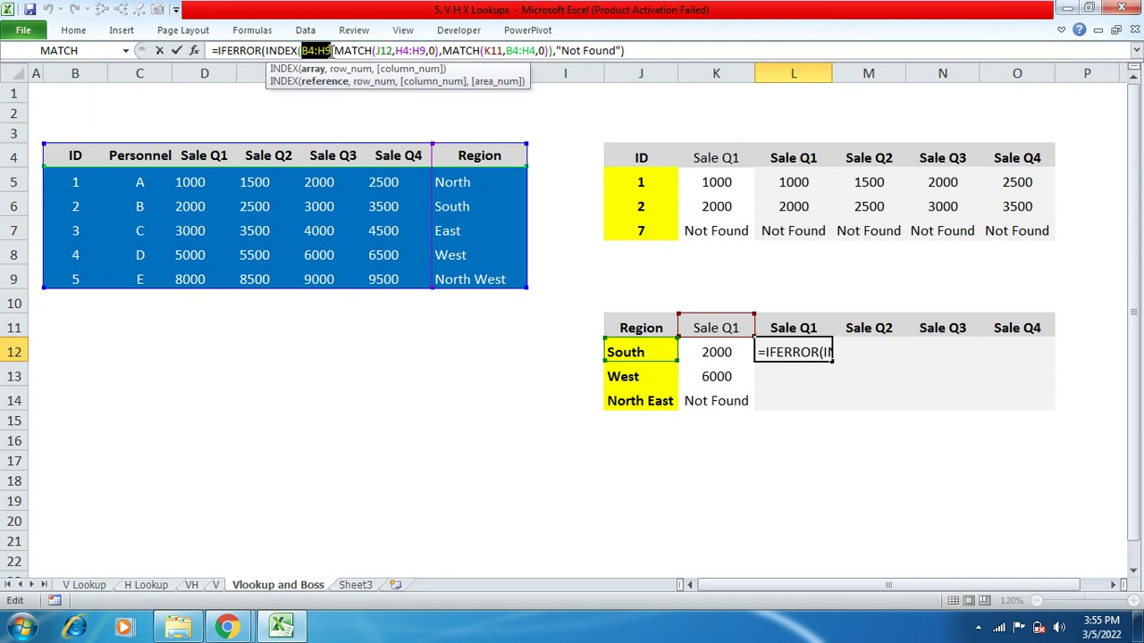
pyautogui.press('F4')
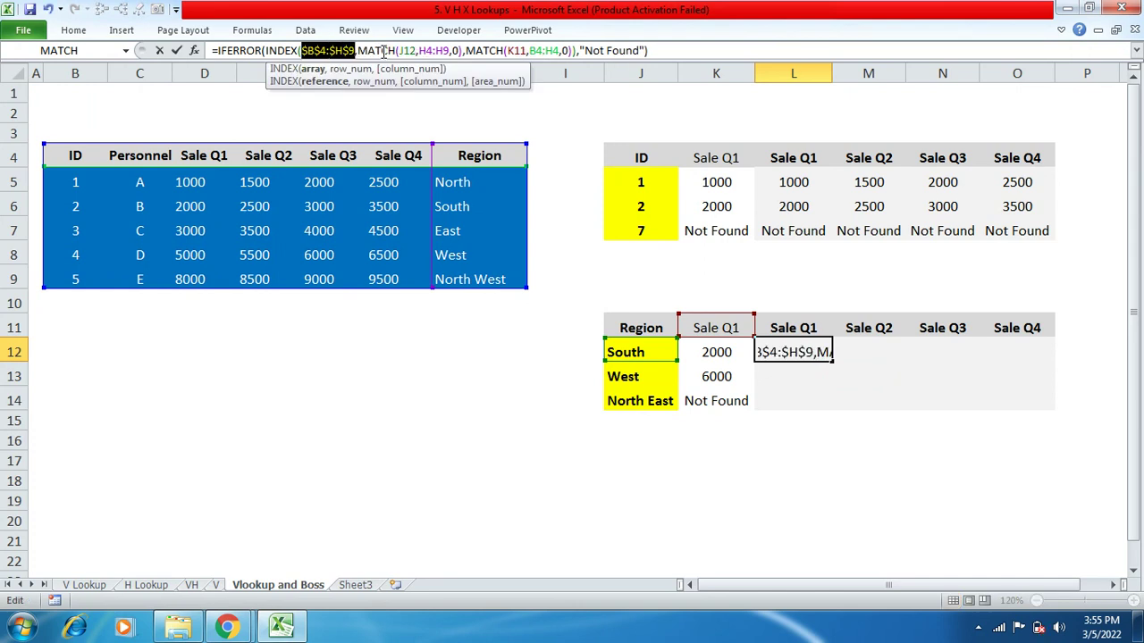
pyautogui.moveTo(398, 51); pyautogui.dragTo(418, 51)
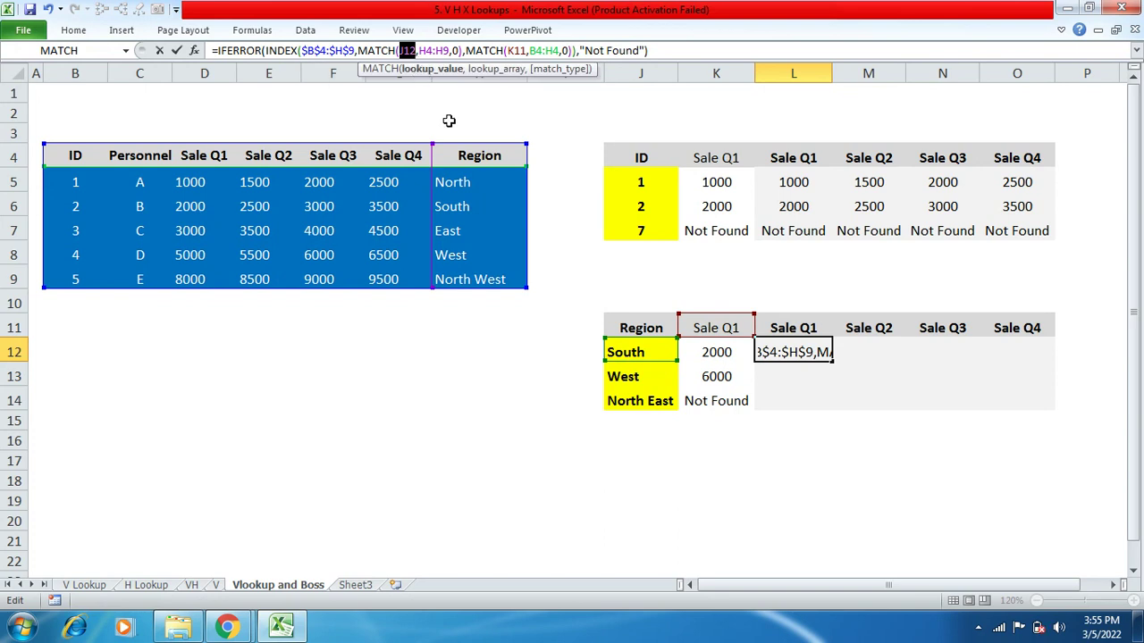
pyautogui.press('F4')
pyautogui.press('F4')
pyautogui.press('F4')
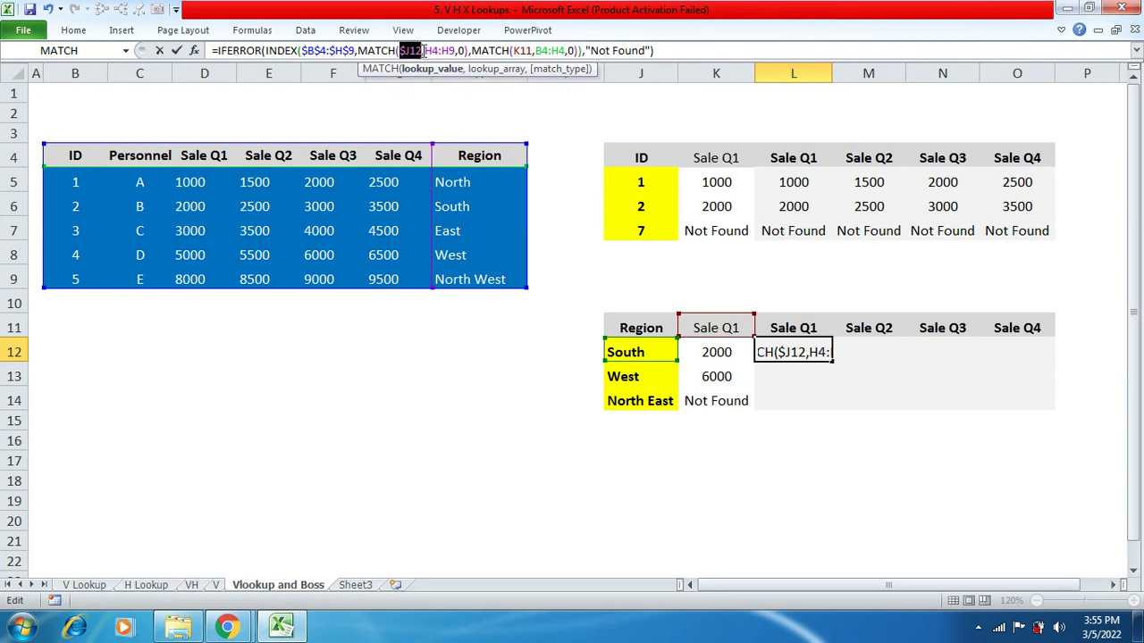
pyautogui.moveTo(424, 51); pyautogui.dragTo(456, 51)
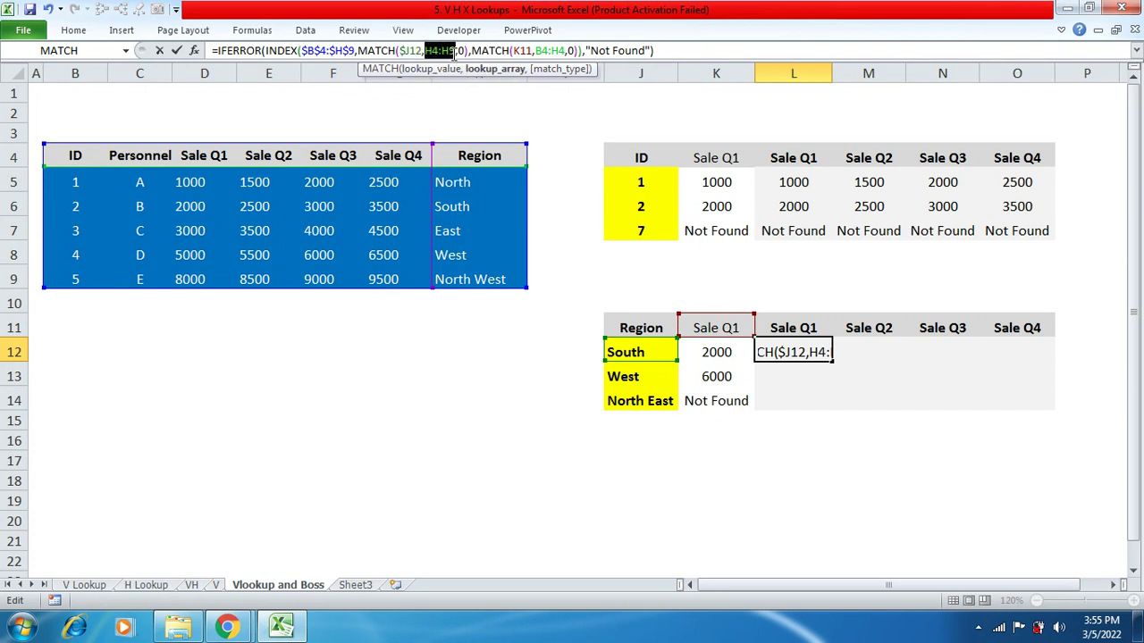
pyautogui.press('F4')
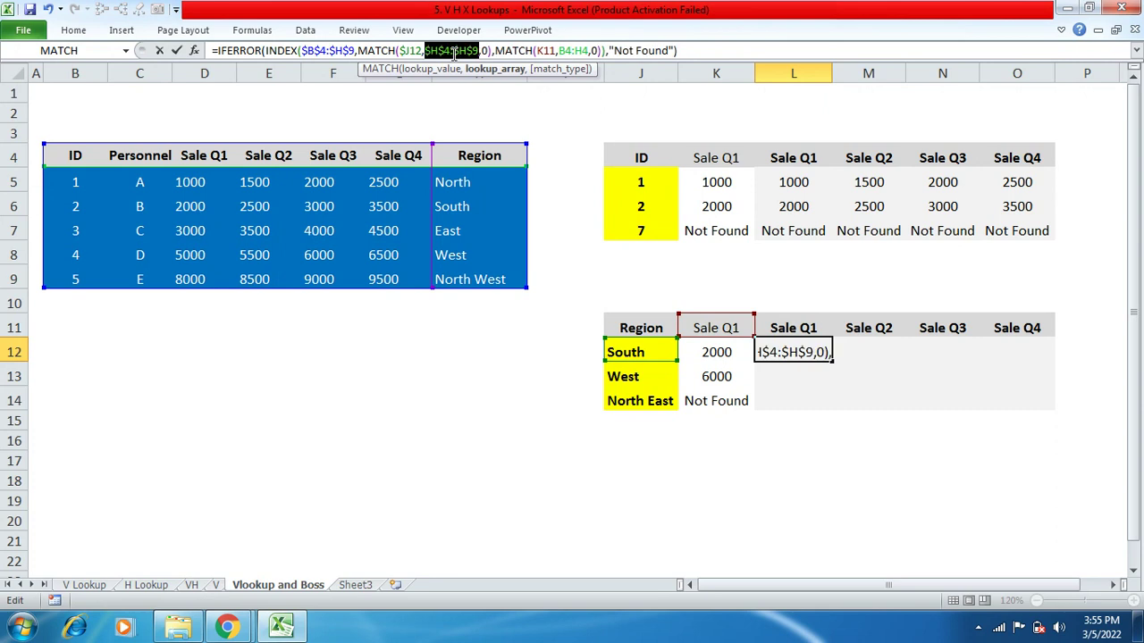
# Make the column MATCH in L12 look up L$11 in $B$4:$H$4, and commit the formula.
pyautogui.moveTo(536, 51); pyautogui.dragTo(554, 51)
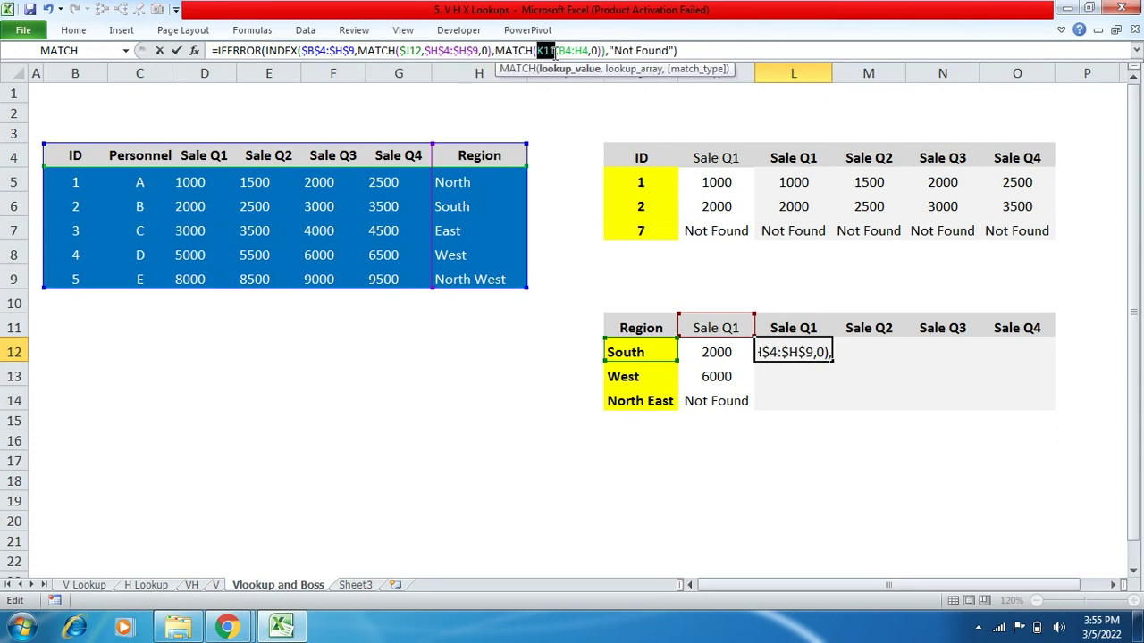
pyautogui.press('F4')
pyautogui.press('F4')
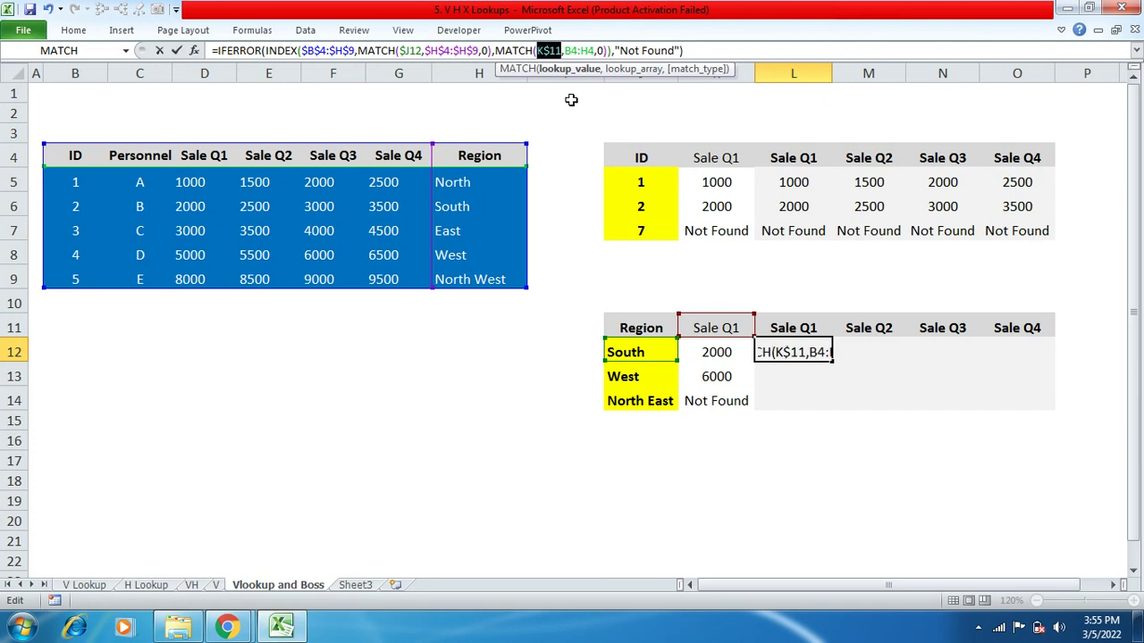
pyautogui.click(566, 51)
pyautogui.moveTo(566, 51); pyautogui.dragTo(594, 50)
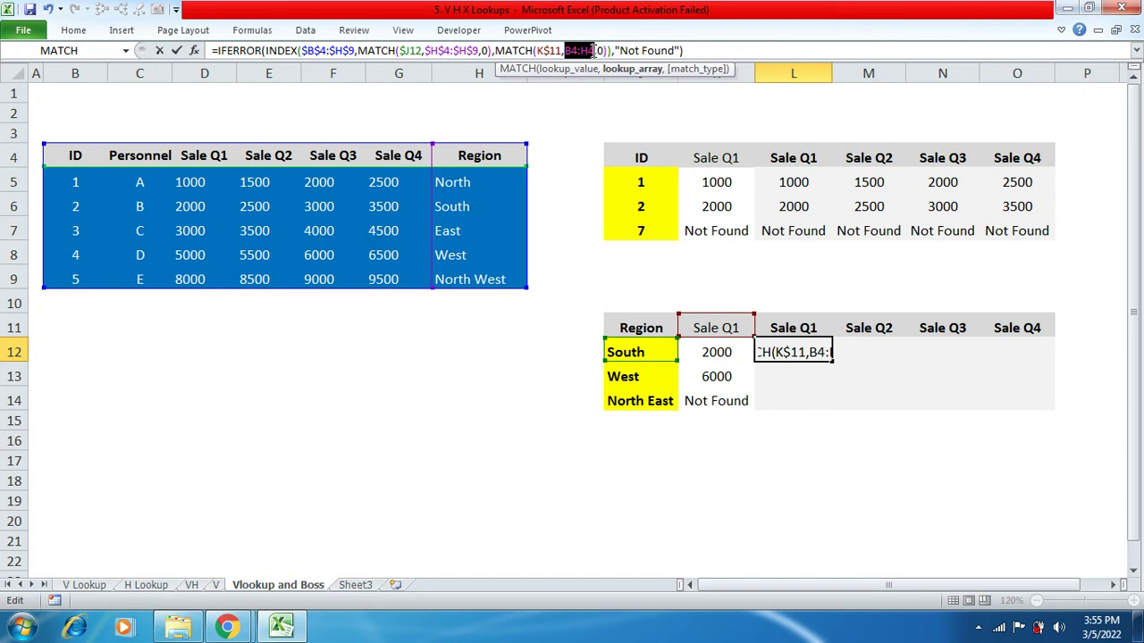
pyautogui.press('F4')
pyautogui.press('Escape')
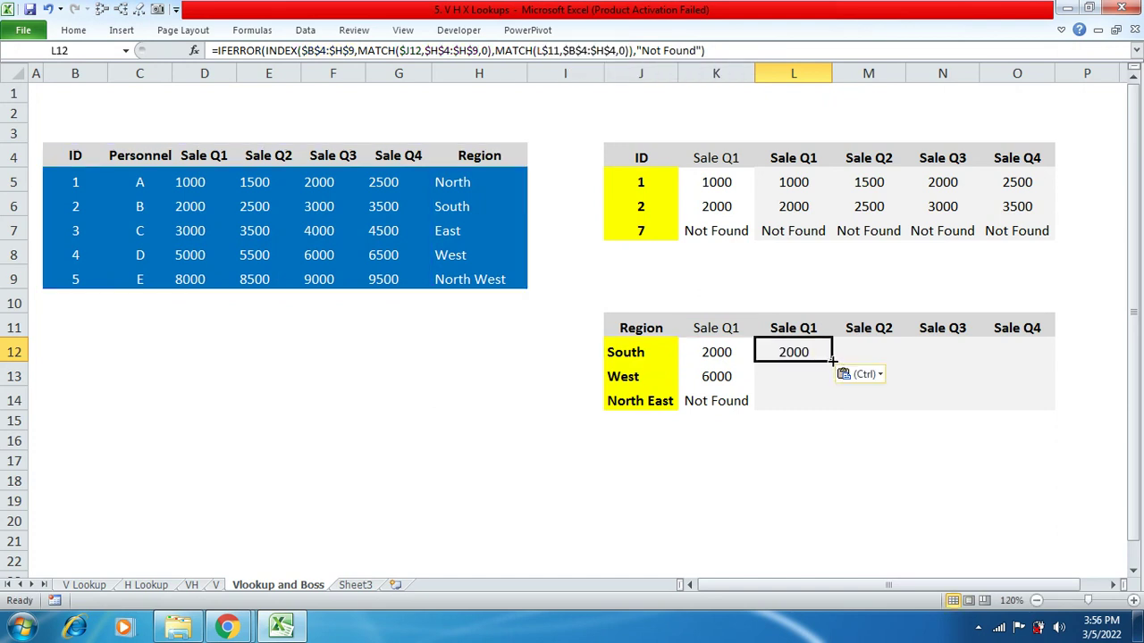
# Fill the L12 formula across L12:O14, and check the South results against the source sales in D6:G6.
pyautogui.moveTo(830, 360); pyautogui.dragTo(1038, 393)
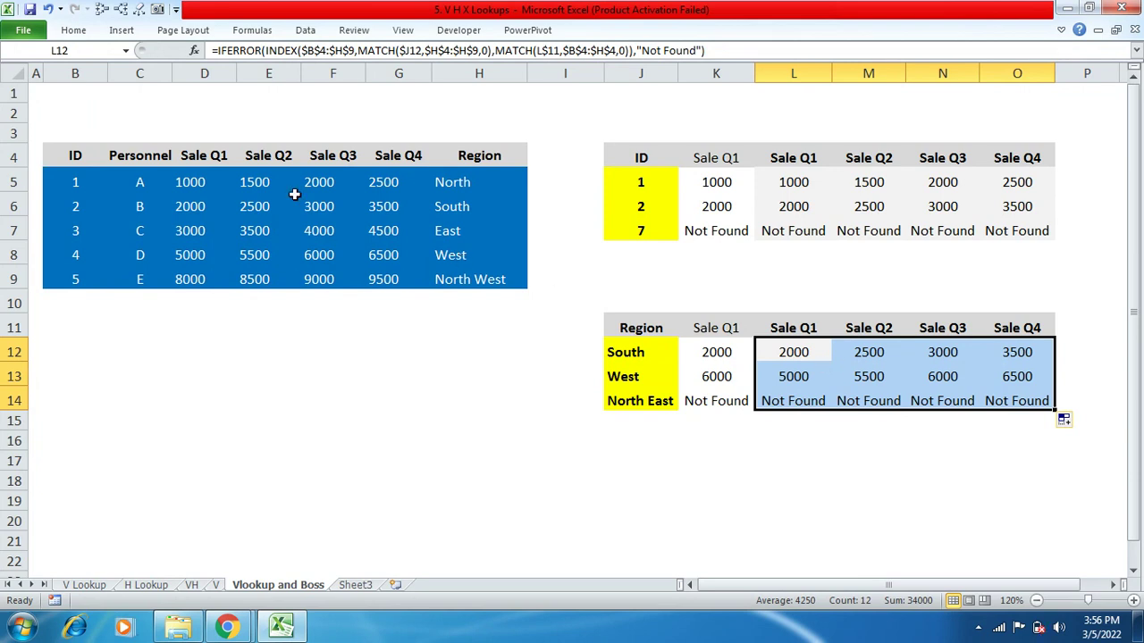
pyautogui.moveTo(172, 206); pyautogui.dragTo(405, 206)
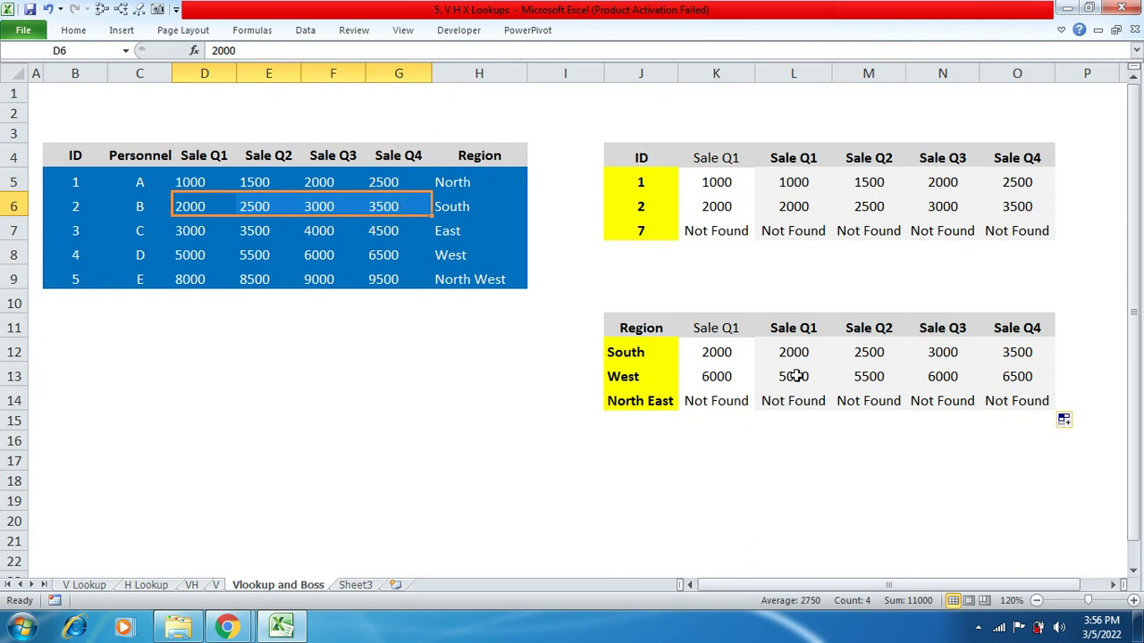
pyautogui.click(746, 297)
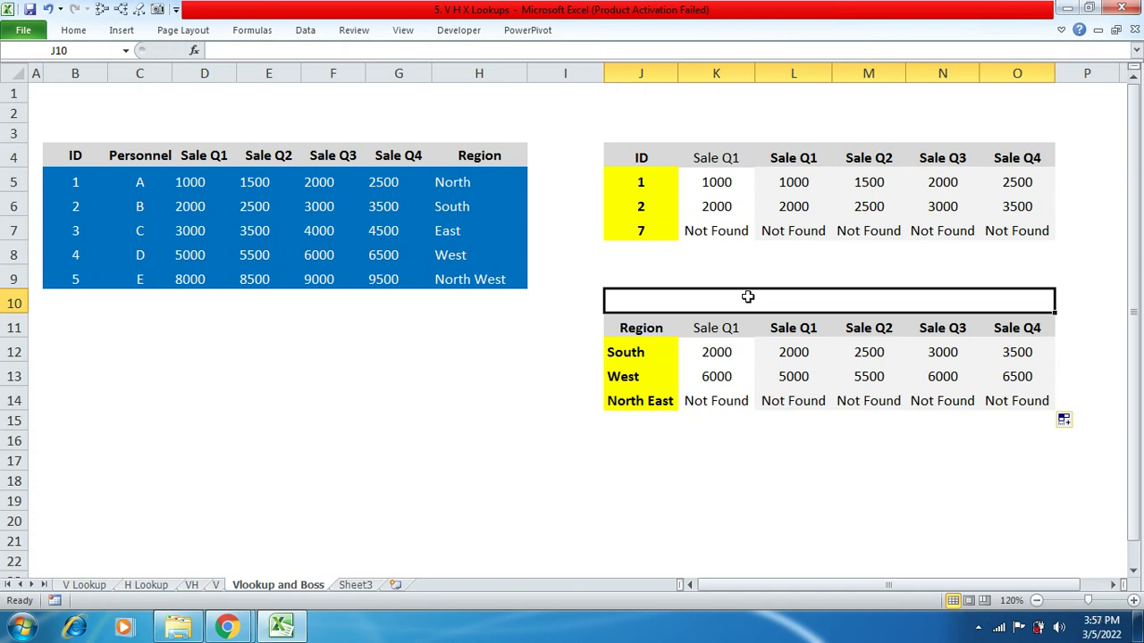
# Switch to Sheet3 to view the closing summary of the VLOOKUP topics.
pyautogui.click(355, 584)
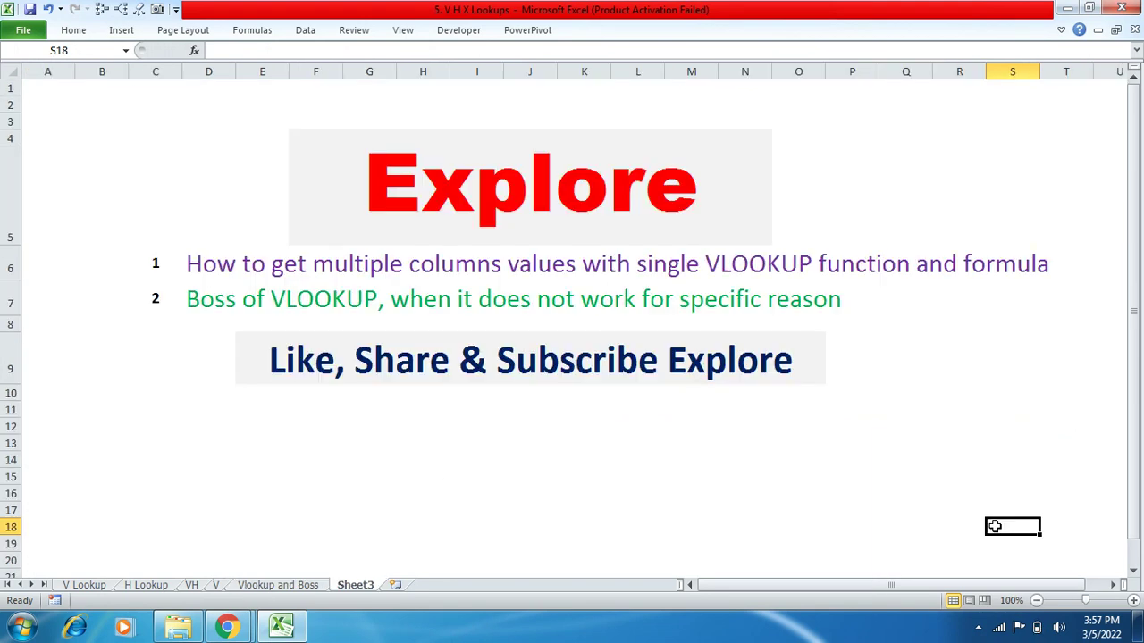